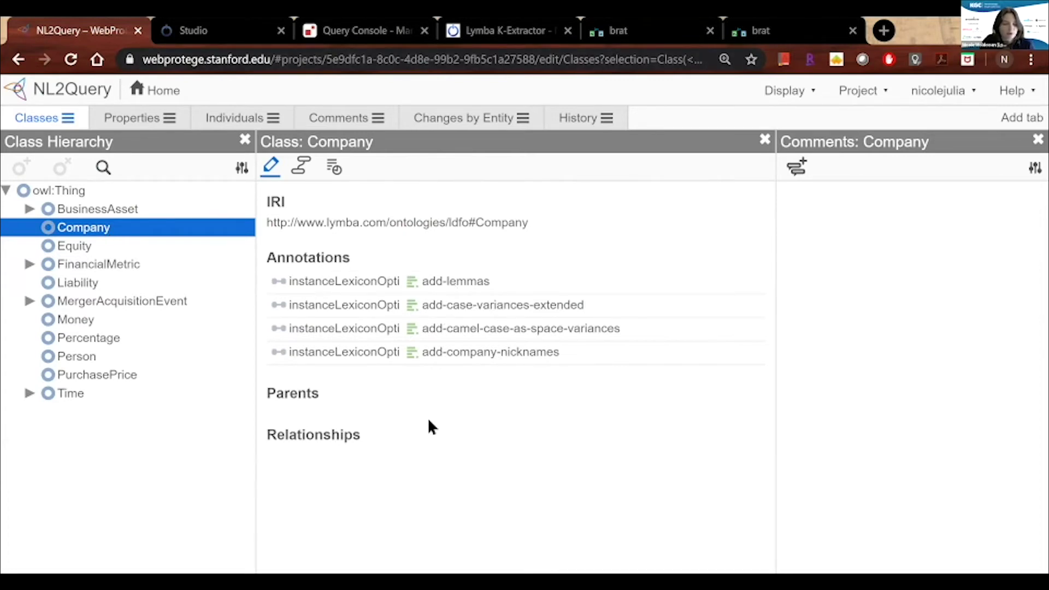
Inspect the acquires and hasChairman object properties: labels chairperson/chairman, domain Company, range Person
left_click(136, 130)
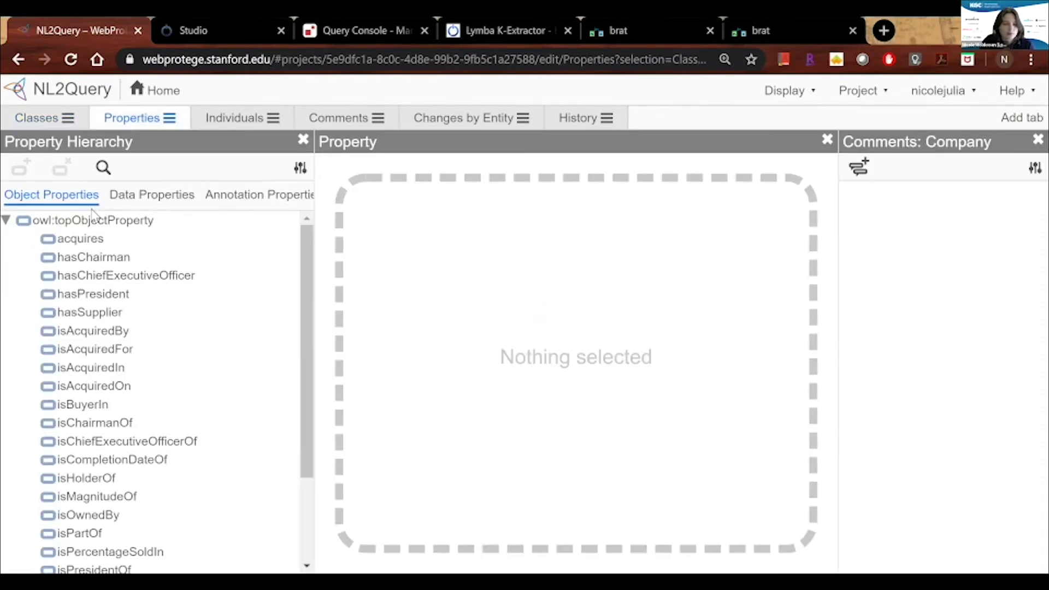
left_click(65, 223)
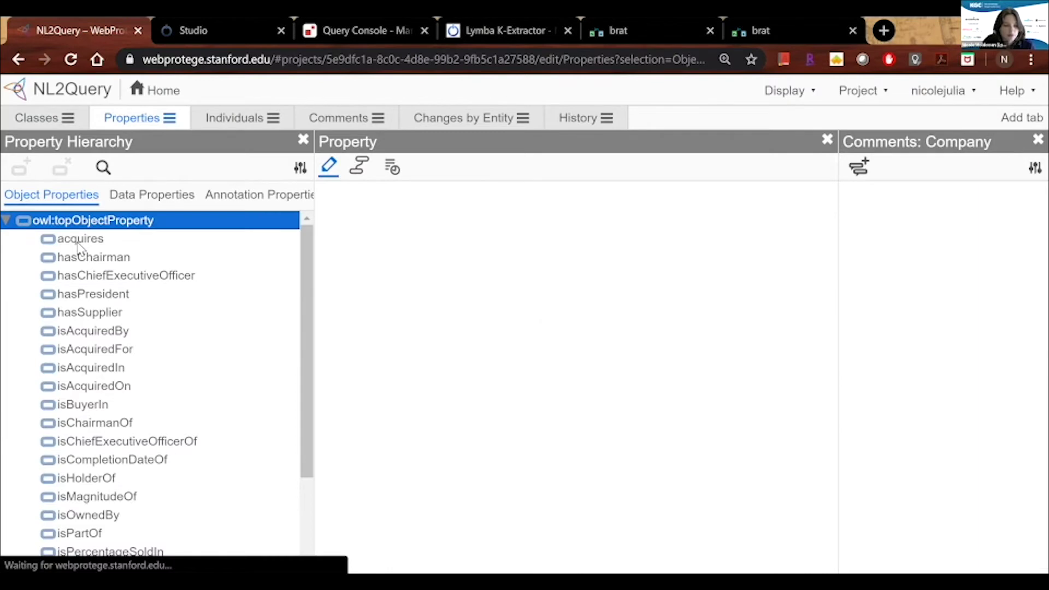
left_click(80, 245)
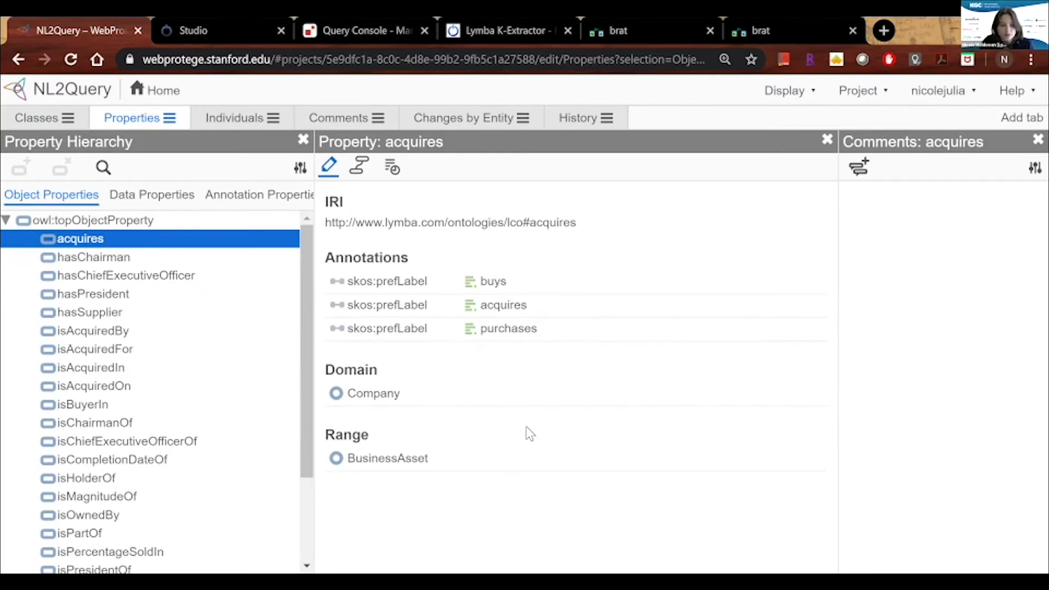
left_click(84, 263)
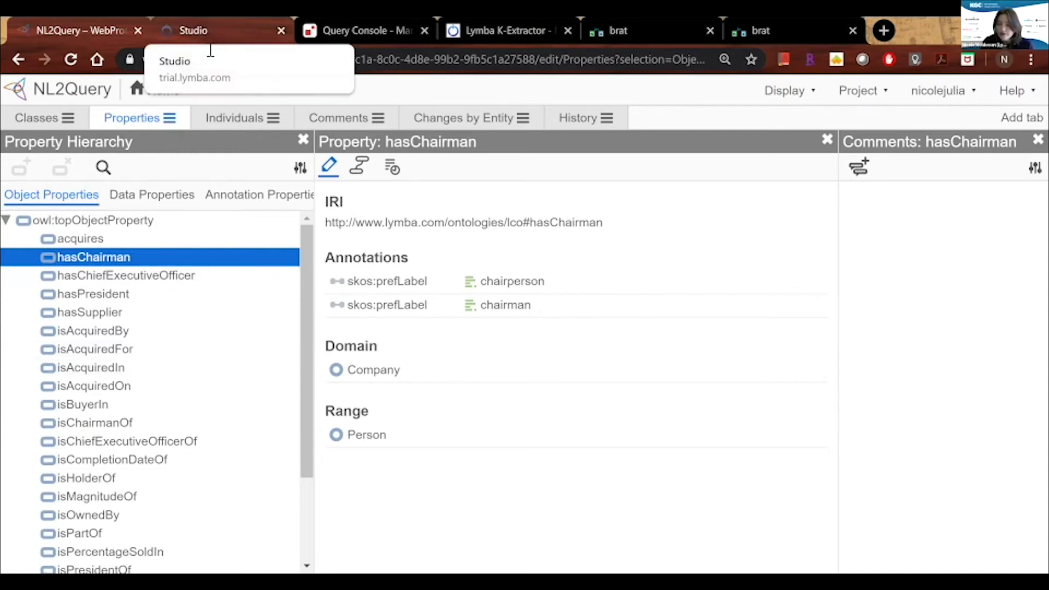
left_click(211, 32)
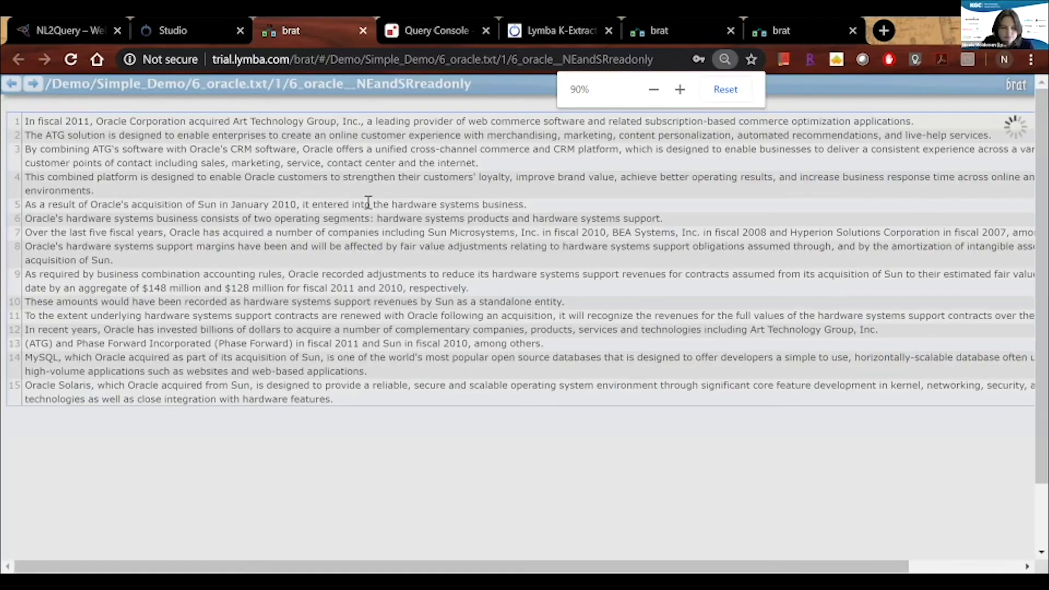
key("ctrl+plus")
key("ctrl+plus")
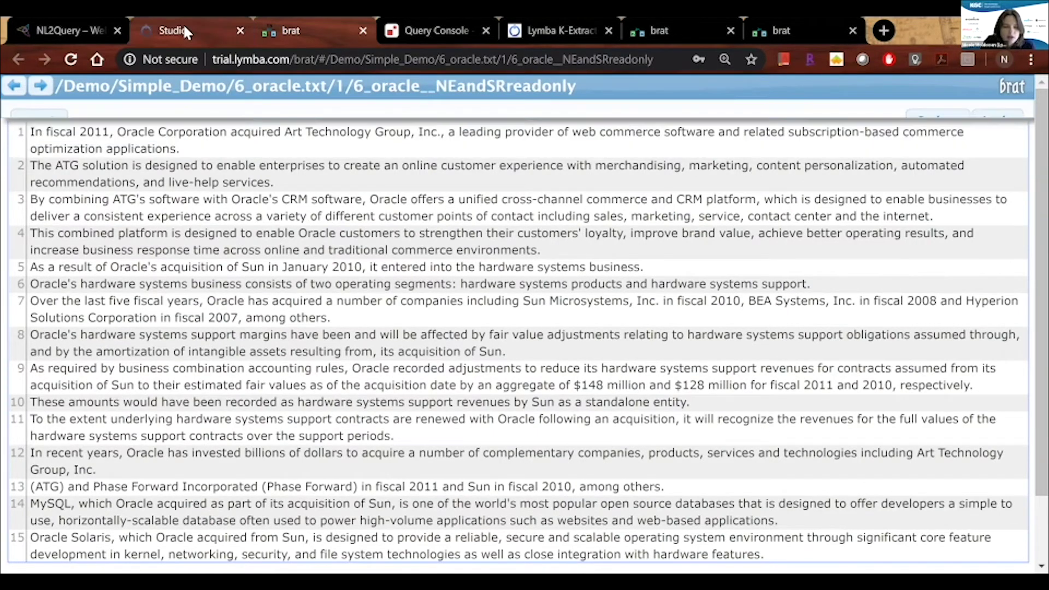
Enlarge the plain 6_oracle.txt text in brat, then go back to the Studio documents page
left_click(208, 31)
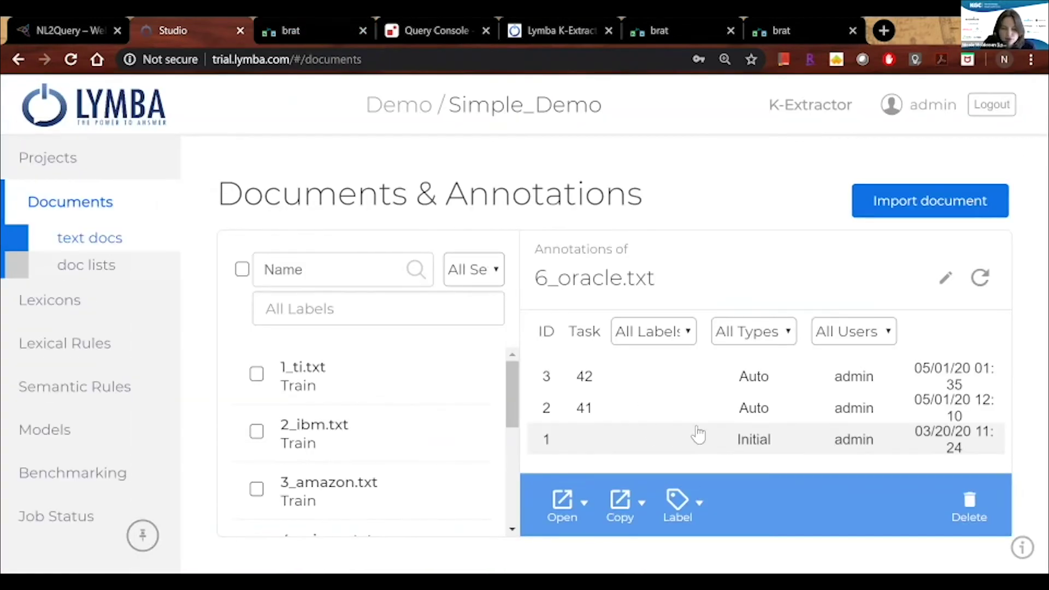
Open automatic annotation set 3 (task 42) of 6_oracle.txt in brat
left_click(765, 381)
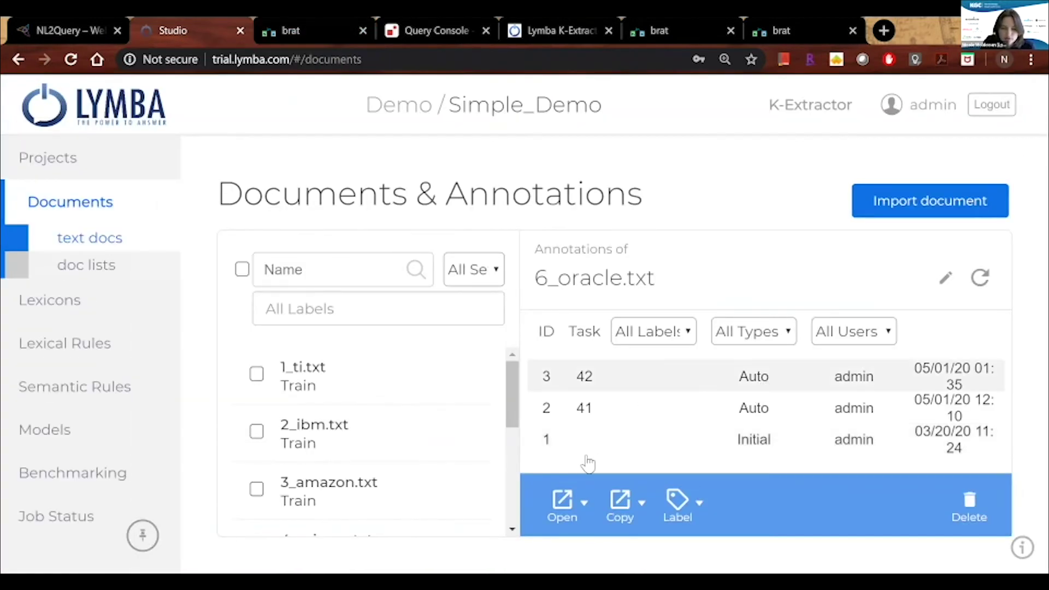
left_click(561, 512)
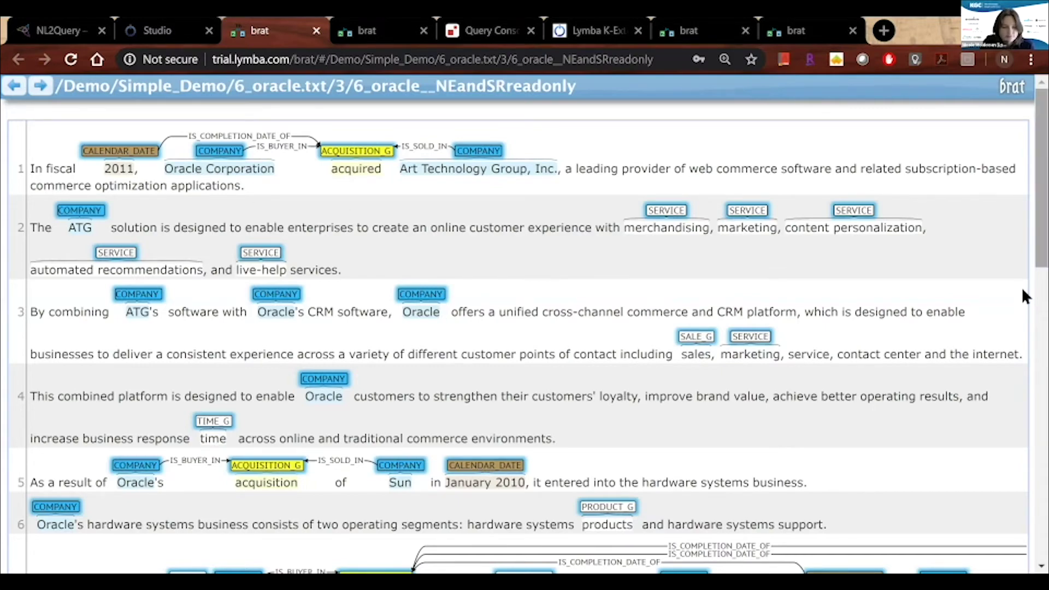
Read the Oracle document's annotation info boxes in brat, then close the brat tab
scroll(1022, 328, "down", 8)
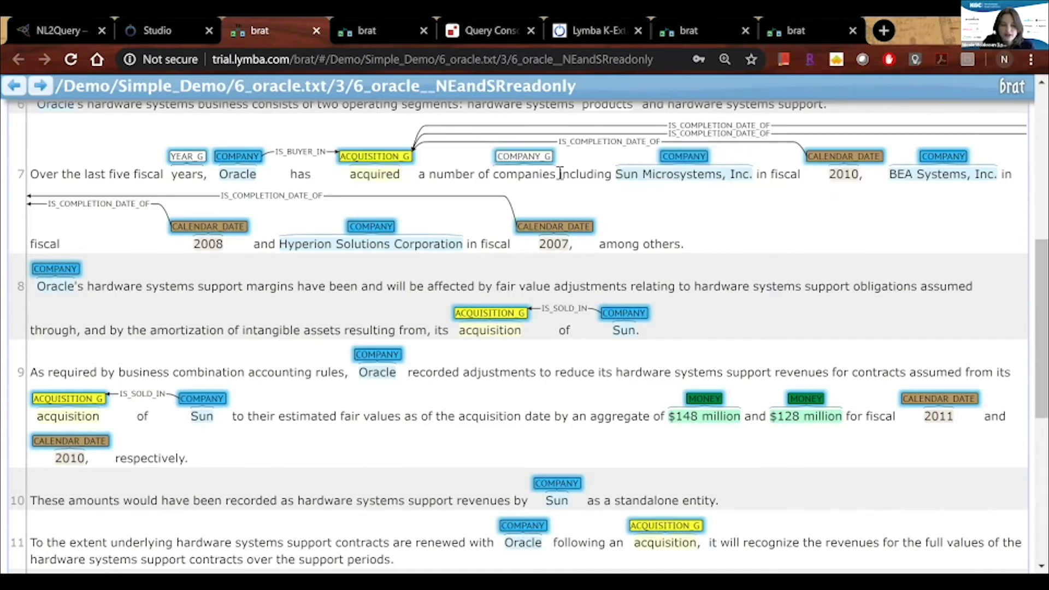
mouse_move(544, 164)
mouse_move(378, 232)
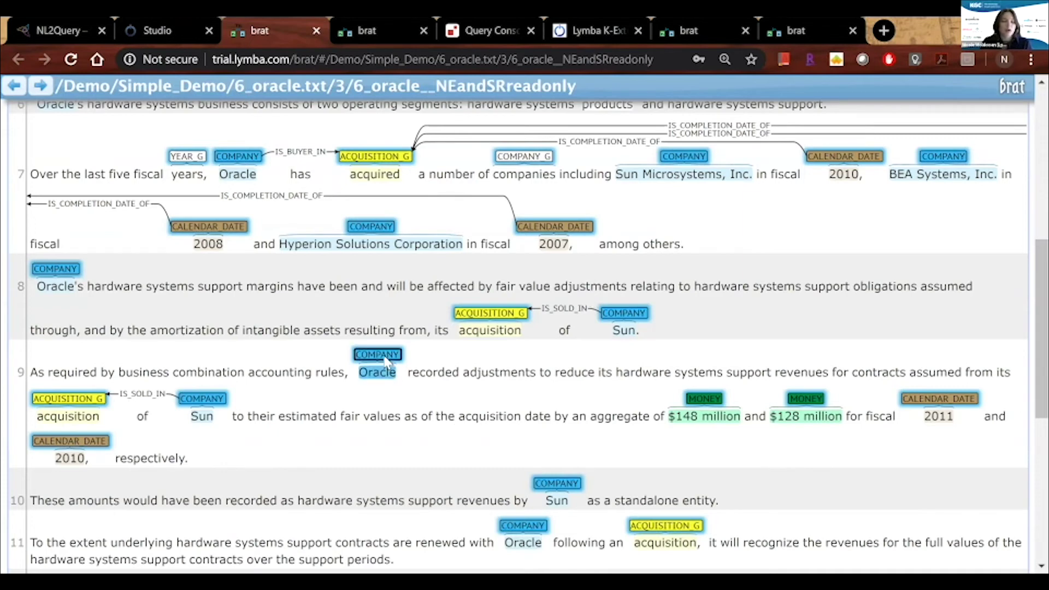
mouse_move(386, 361)
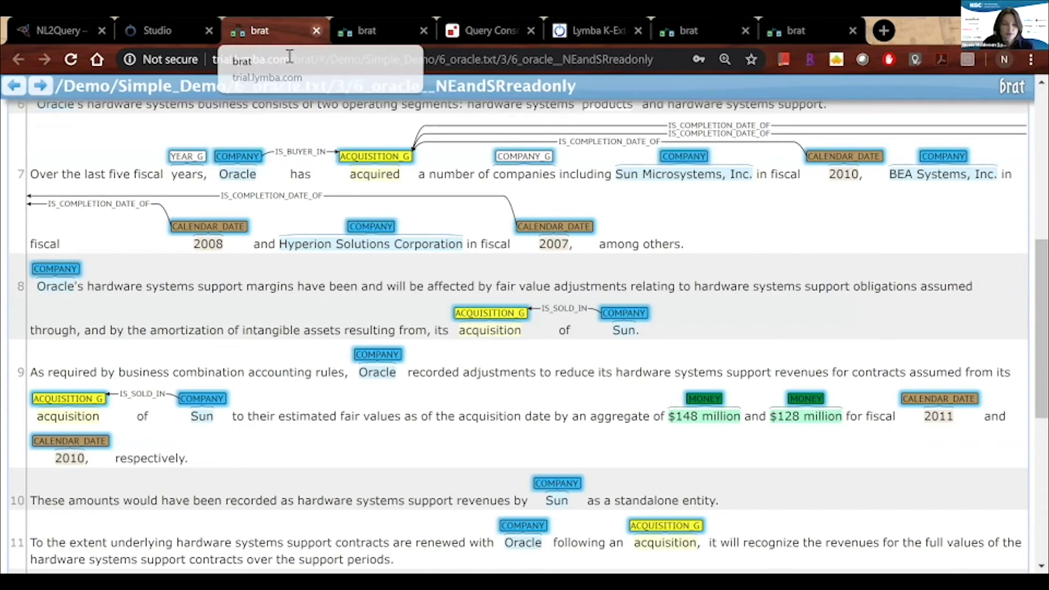
key("ctrl+w")
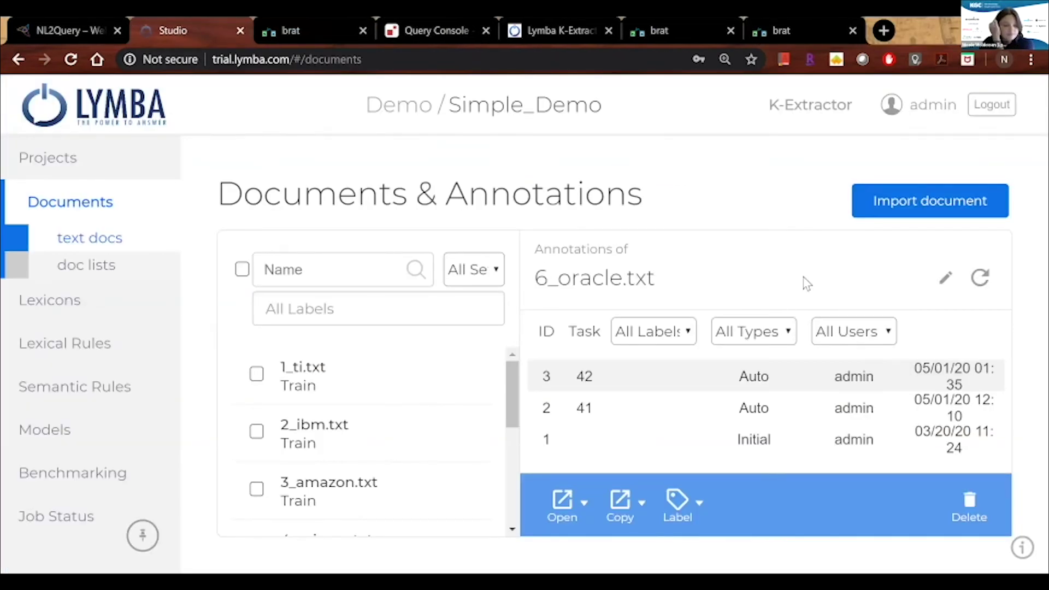
Show the Lexical Rules and open demo/calendar_date with its MONTH_DATE and YEAR rules
left_click(93, 350)
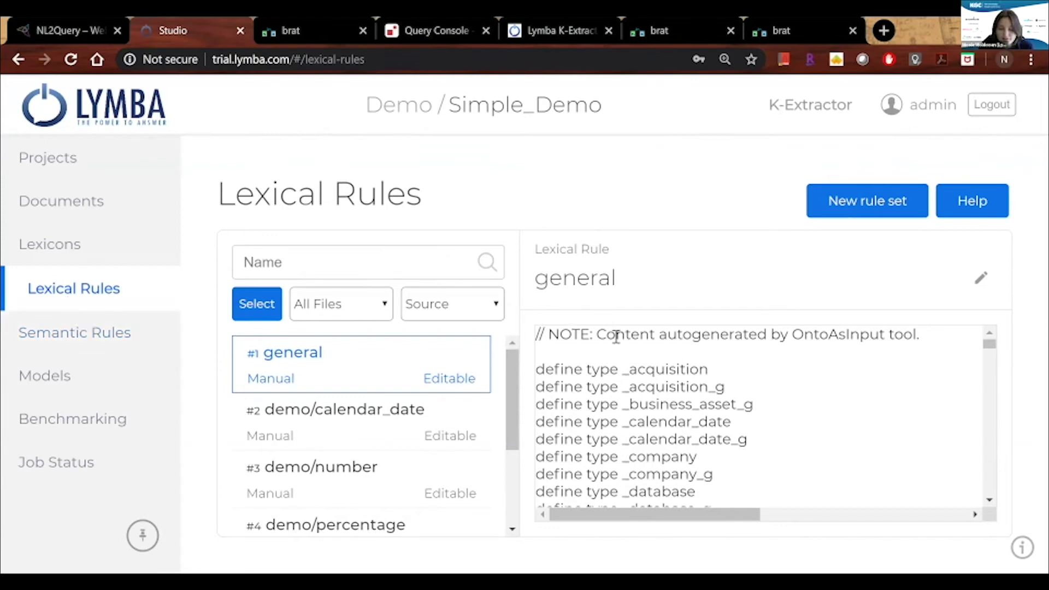
left_click_drag(597, 334, 922, 327)
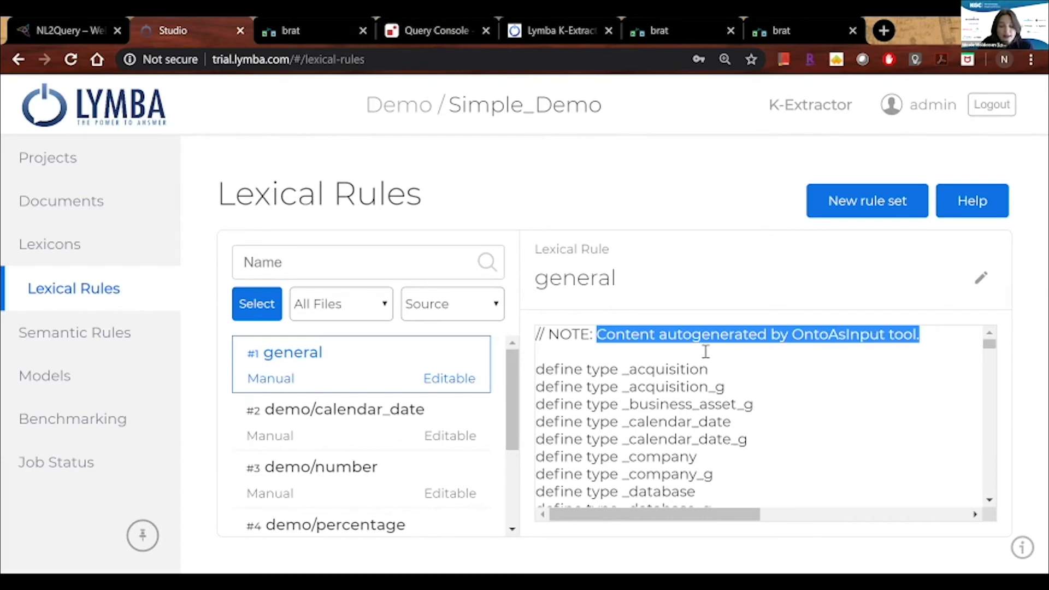
left_click(394, 435)
left_click(395, 435)
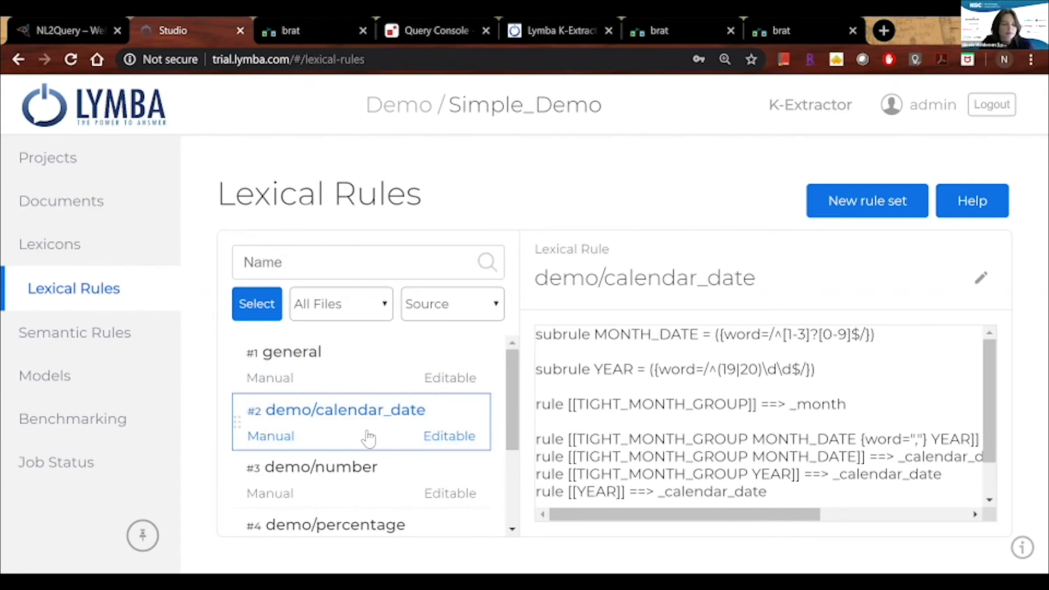
left_click(859, 401)
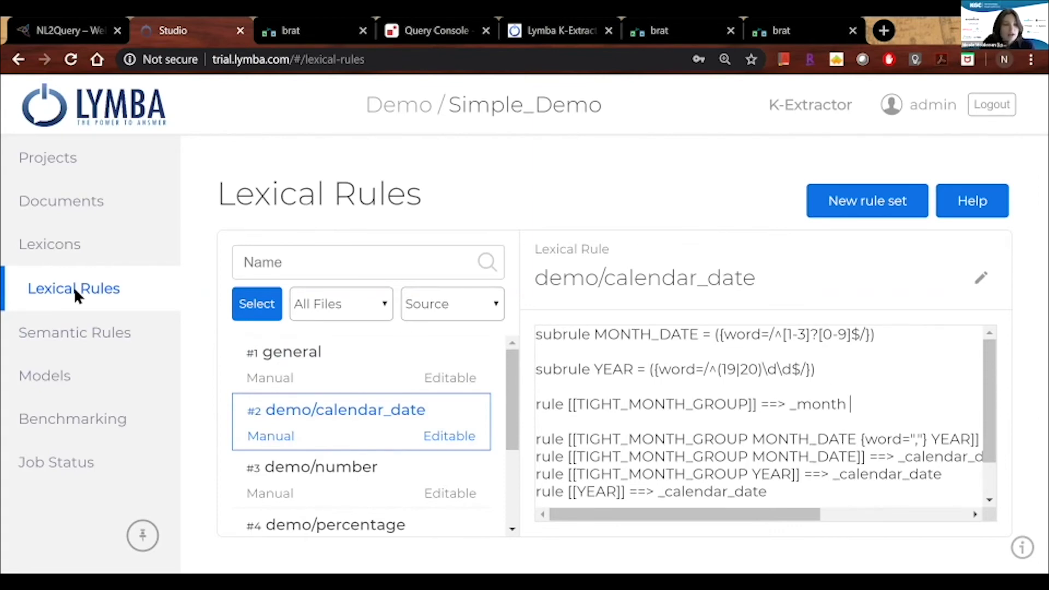
Review the semcalc4j semantic rules (IS_COMPLETION_DATE_OF, IS_BUYER_IN), then close a spare brat tab
left_click(76, 336)
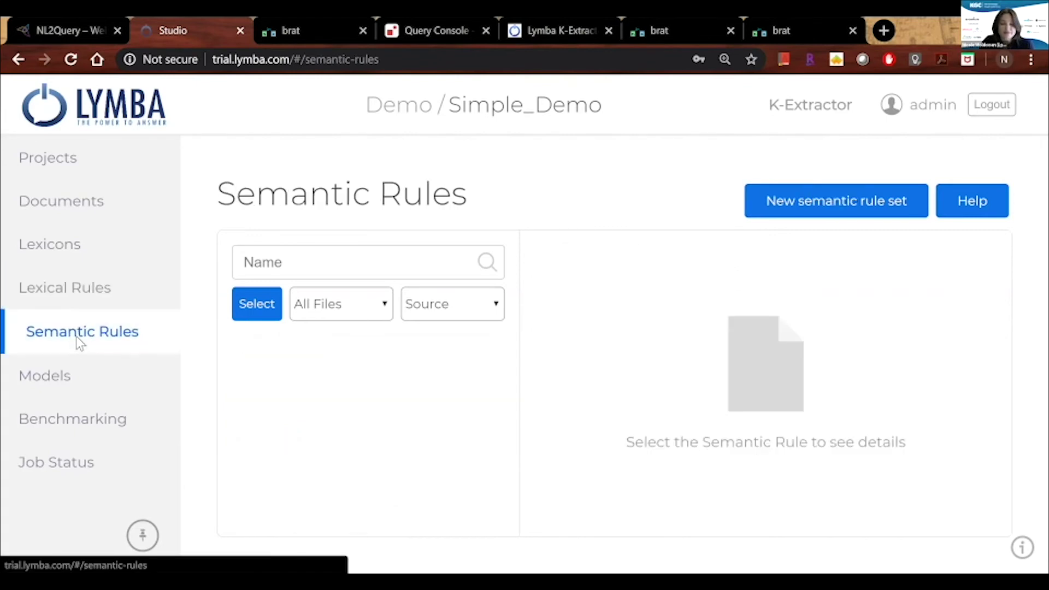
left_click(429, 377)
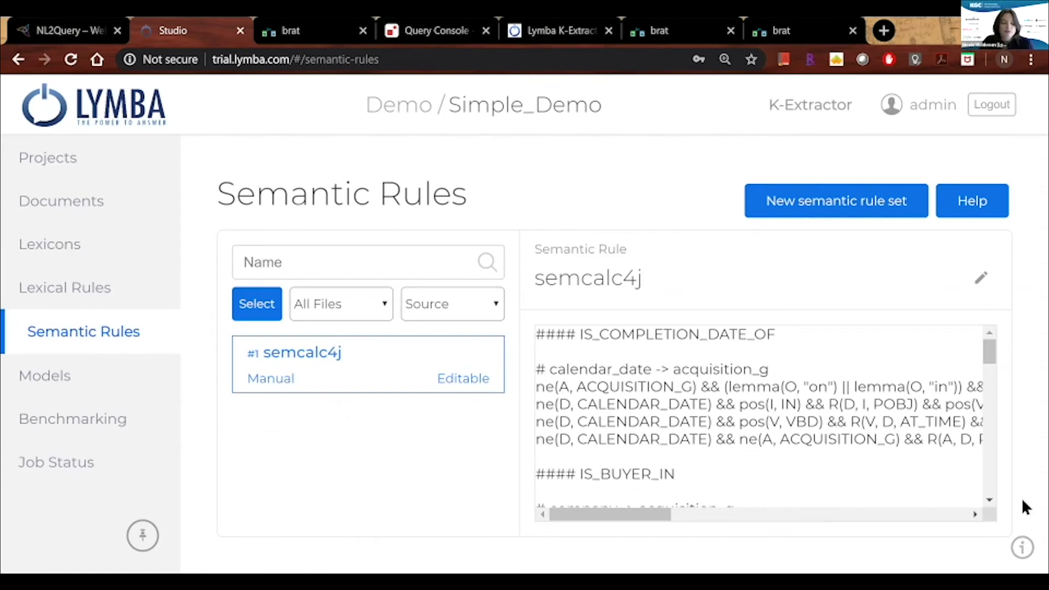
scroll(988, 375, "down", 6)
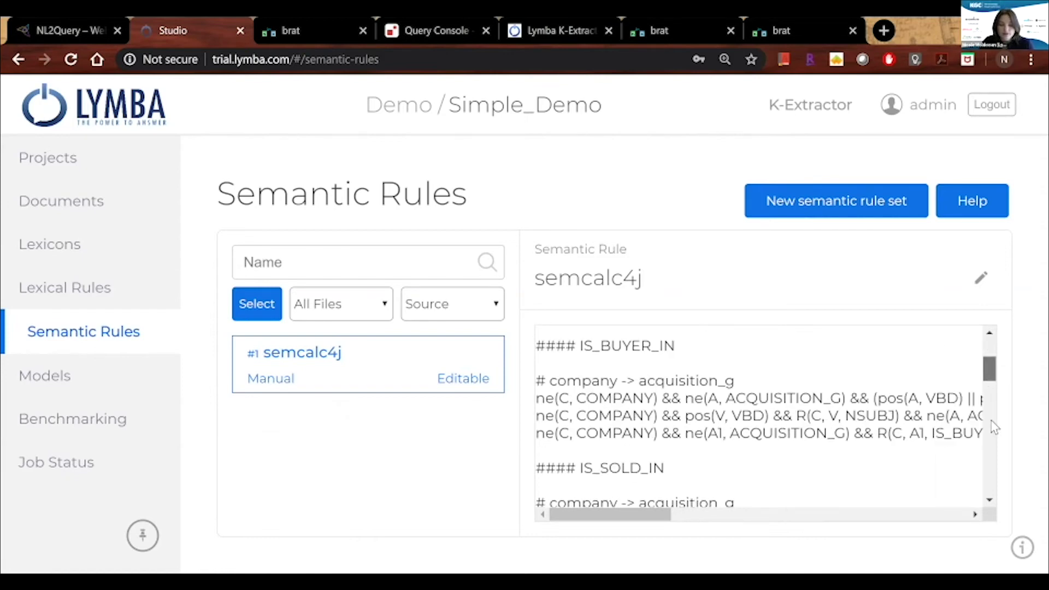
scroll(988, 393, "up", 6)
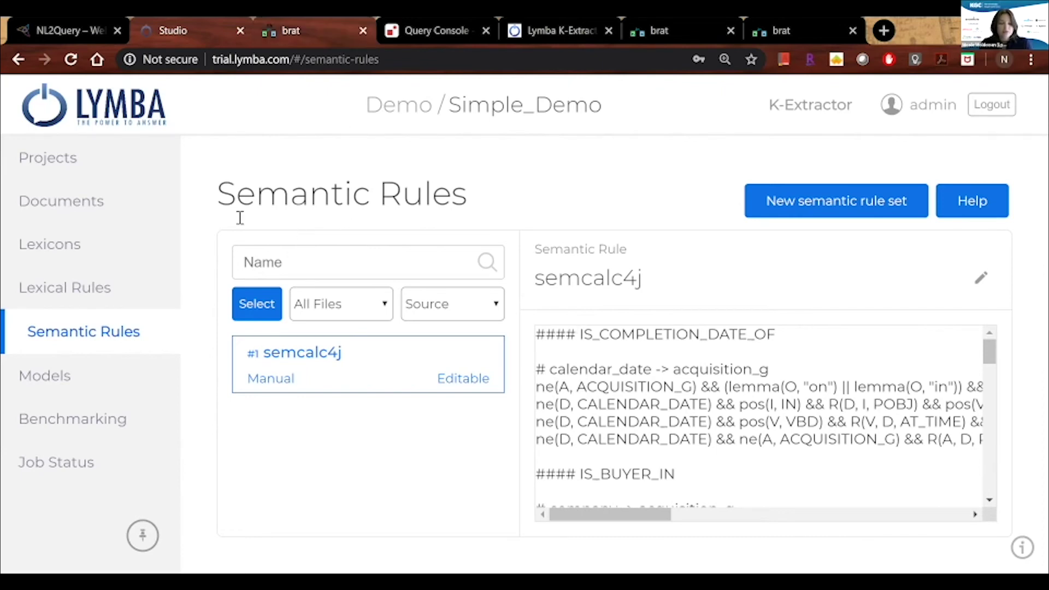
left_click(195, 27)
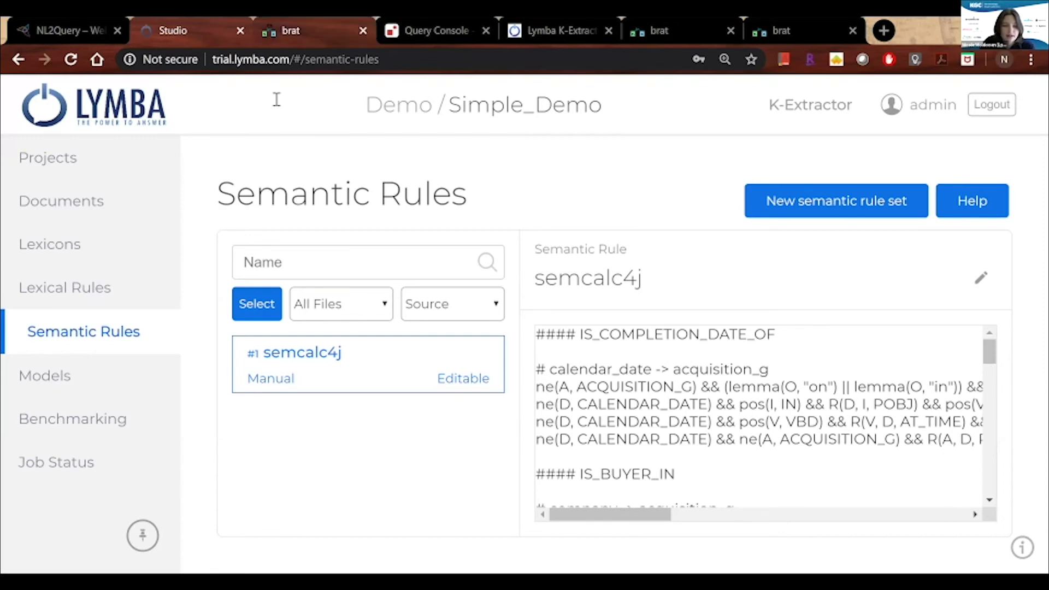
middle_click(298, 32)
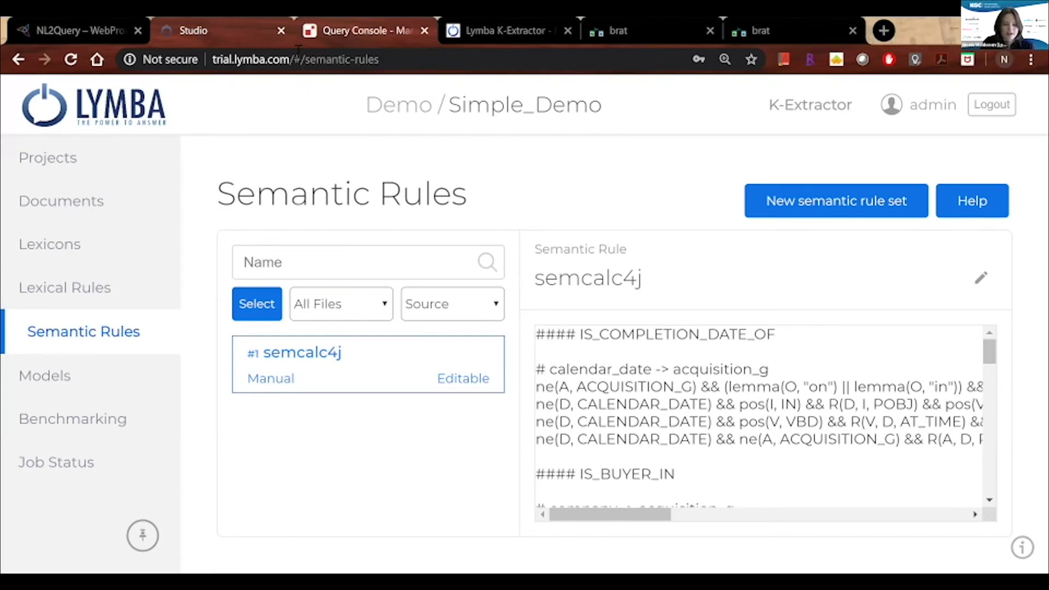
Run the all-triples SPARQL query in Query Console and enlarge the results pane
left_click(298, 46)
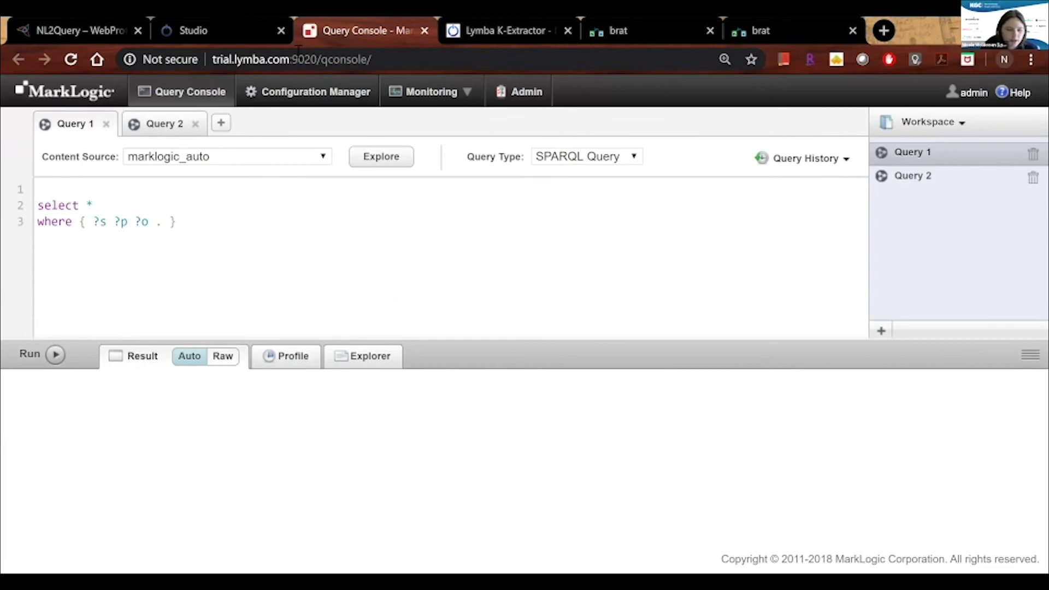
left_click(55, 355)
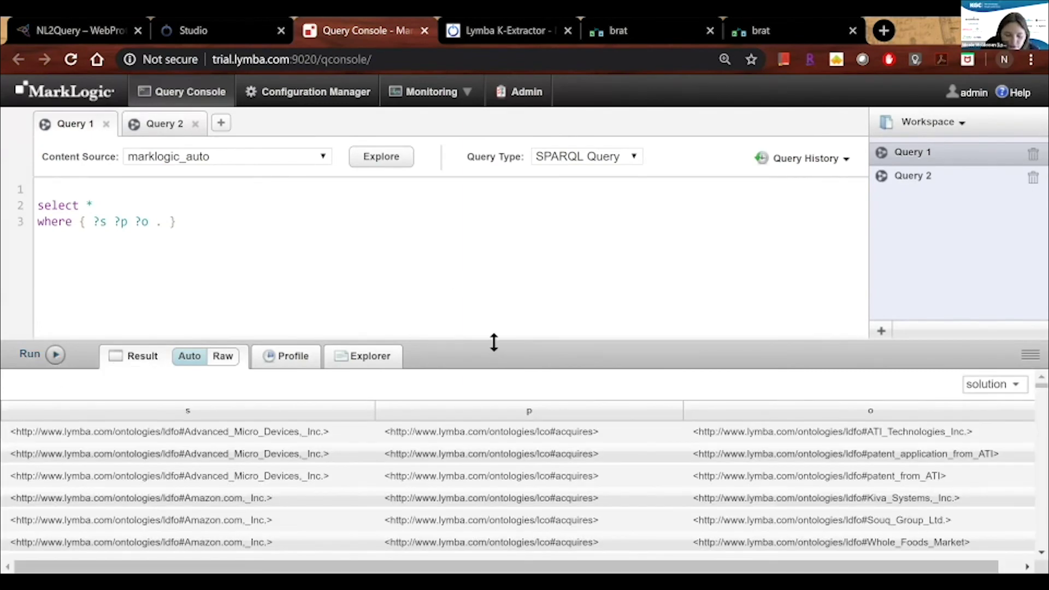
left_click_drag(494, 342, 494, 236)
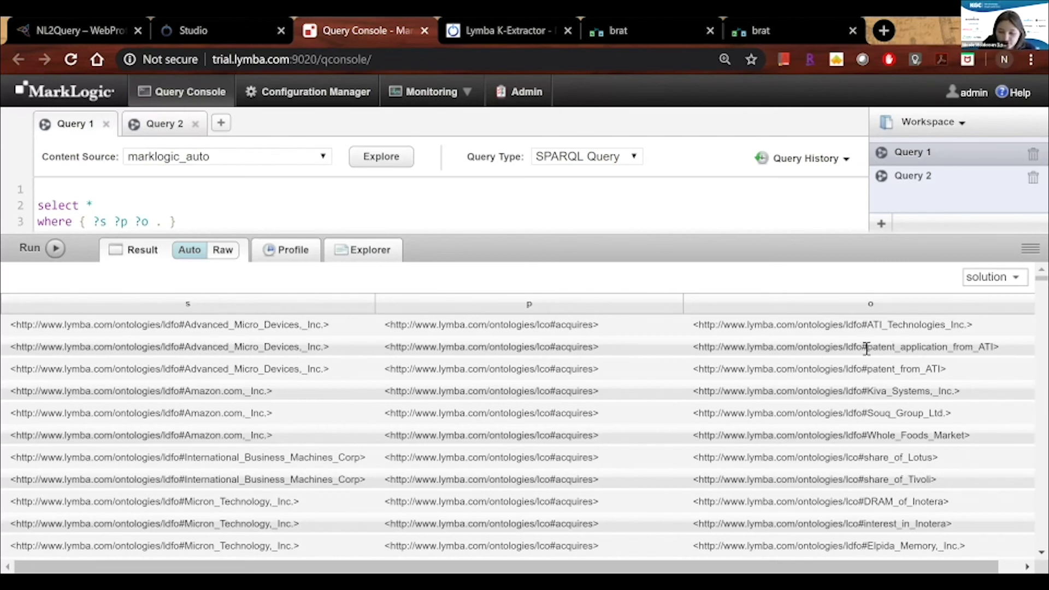
Scan the results, highlighting the patent_application_from_ATI, patent_from_ATI and 1.43_billion values
left_click_drag(867, 347, 995, 349)
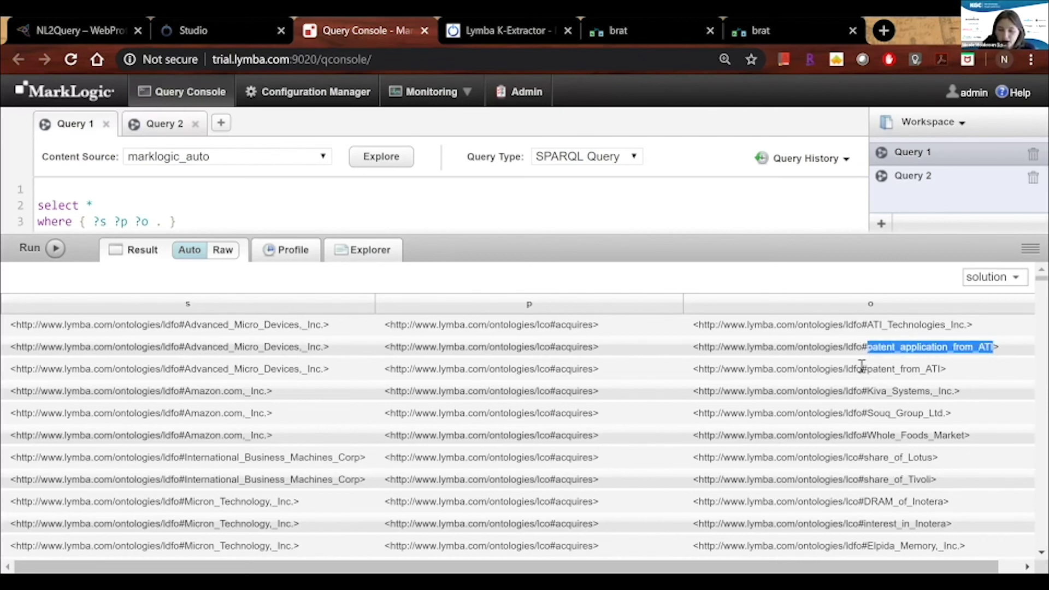
left_click_drag(868, 369, 944, 371)
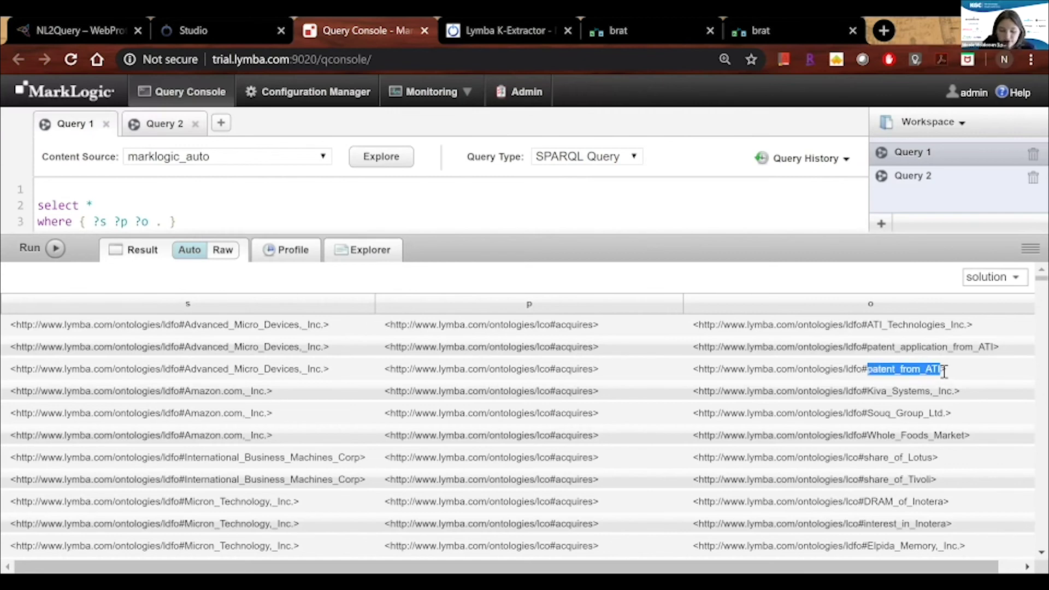
left_click(953, 363)
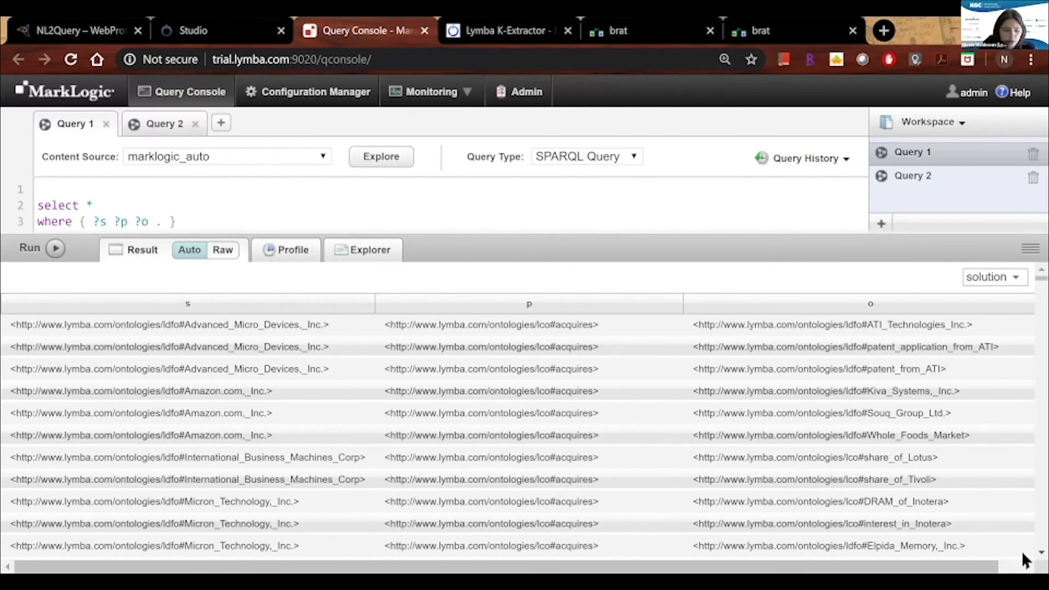
scroll(1022, 551, "down", 10)
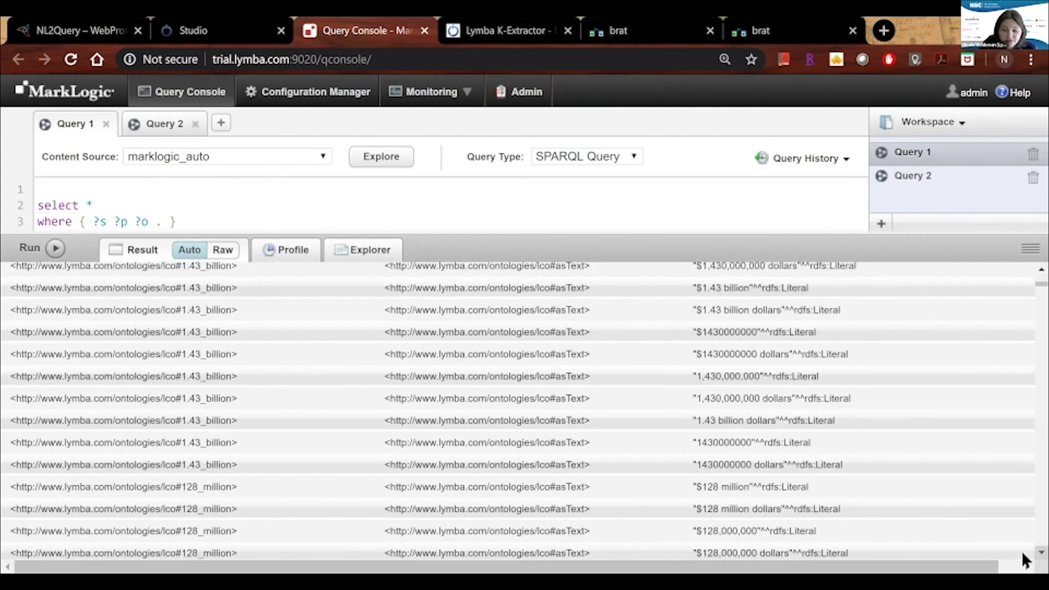
scroll(1021, 267, "up", 3)
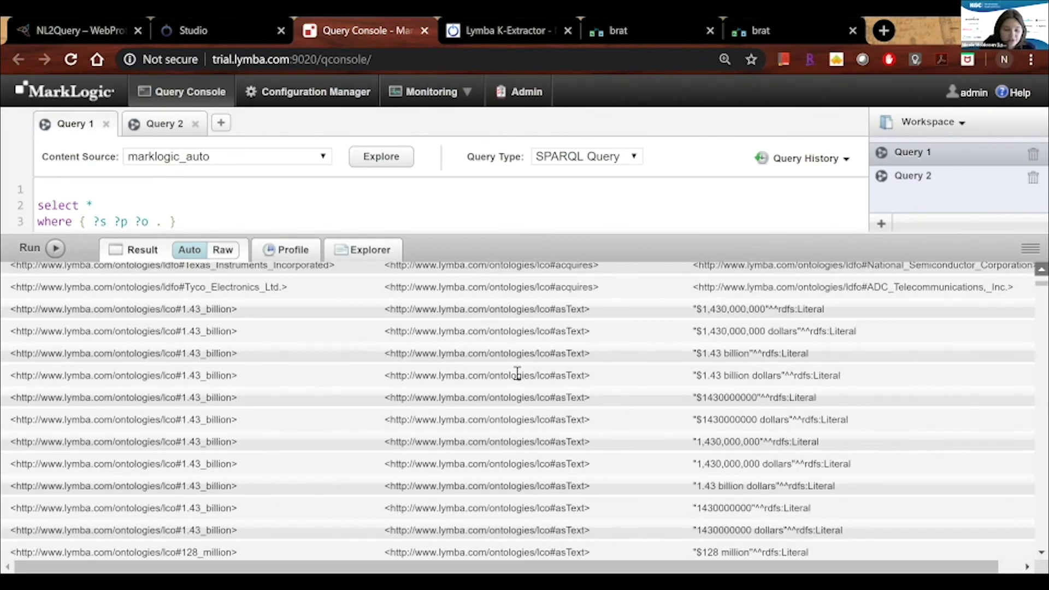
scroll(400, 461, "down", 3)
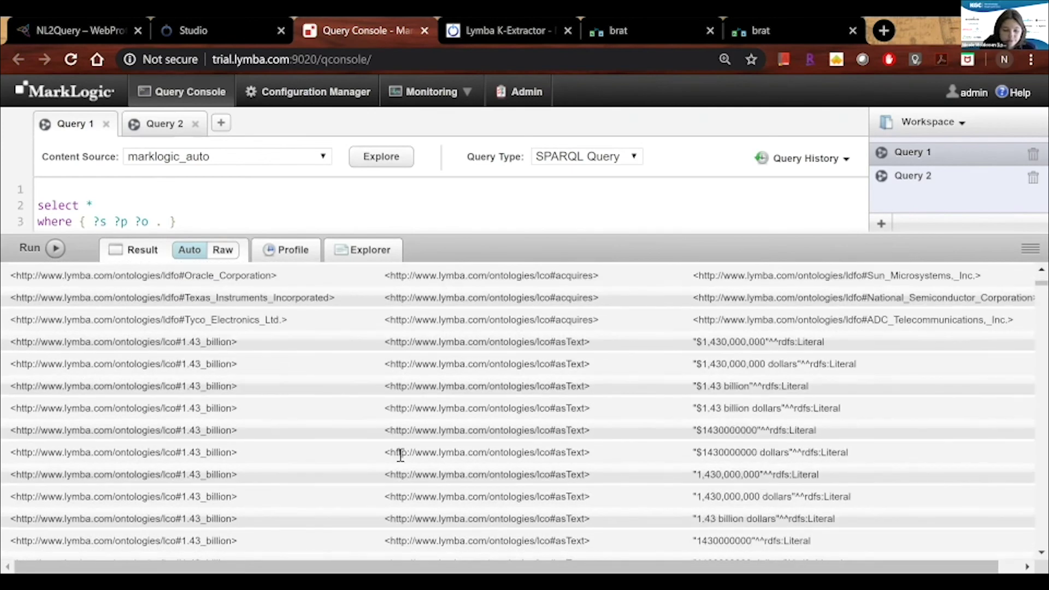
scroll(182, 276, "down", 1)
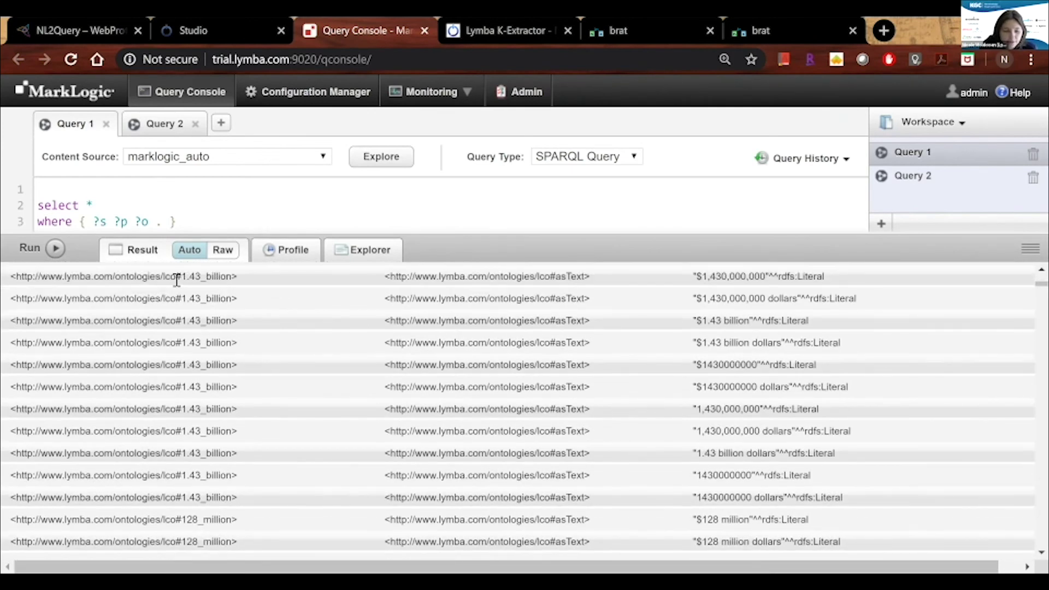
left_click_drag(181, 277, 228, 278)
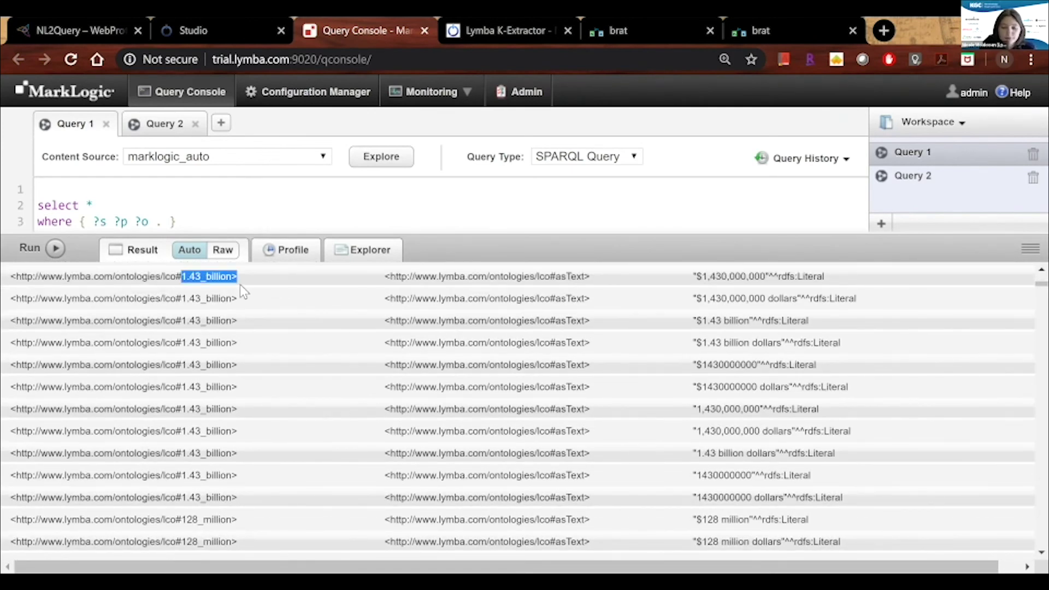
left_click(693, 278)
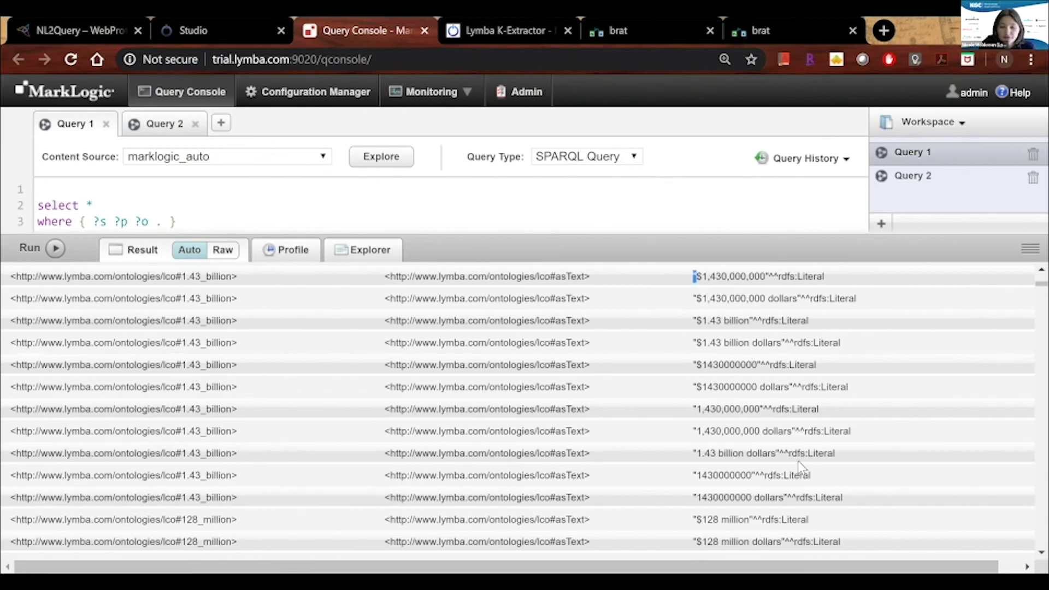
left_click(800, 502)
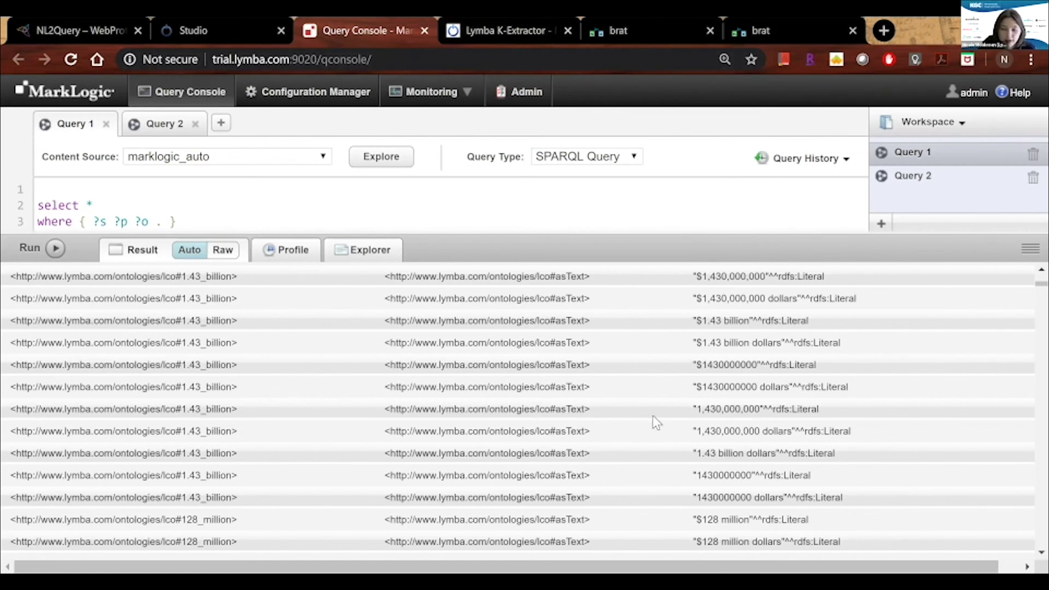
key("ctrl+Tab")
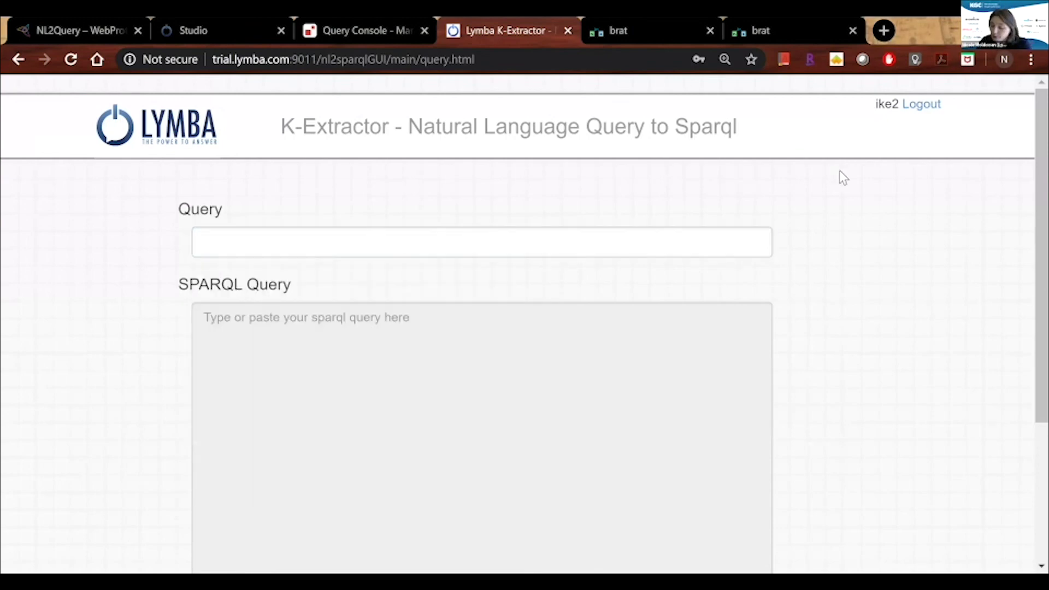
Enter 'which companies were acquired by Oracle?' from the suggestions and zoom out to show the SPARQL
scroll(1022, 262, "down", 2)
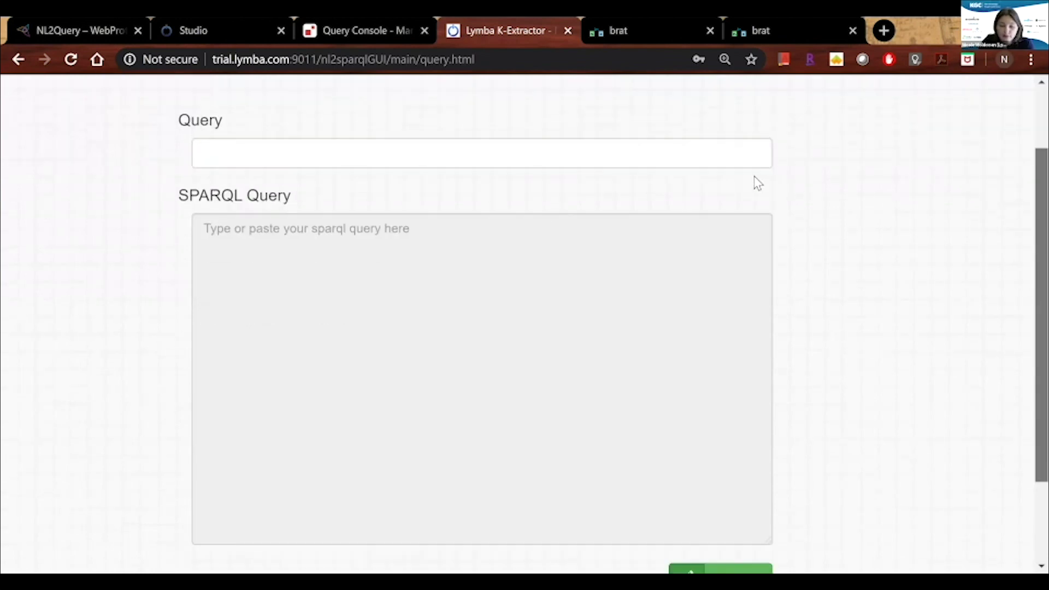
left_click(631, 136)
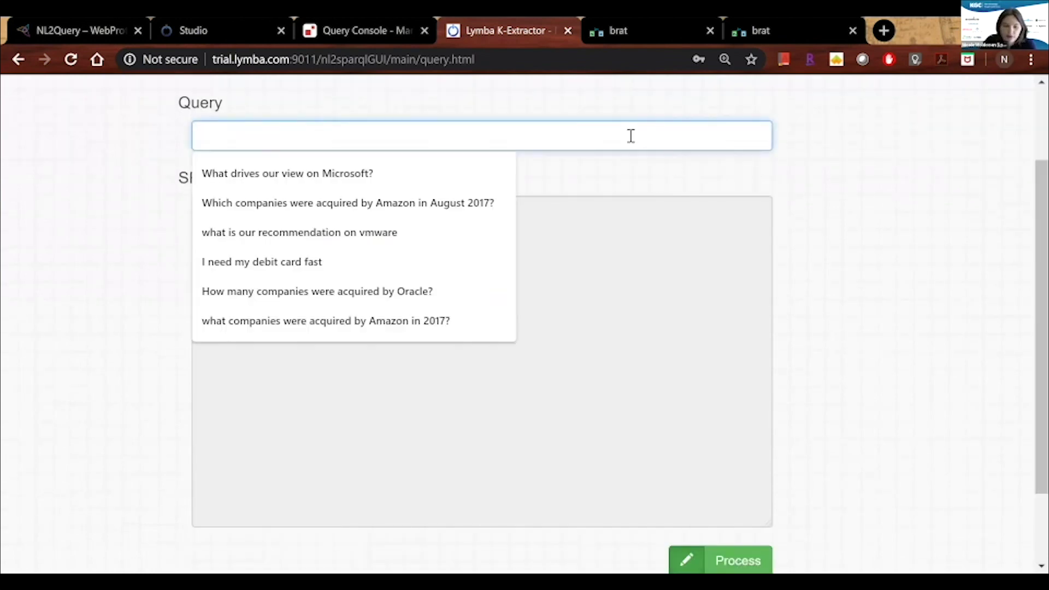
type("which comapn")
key("BackSpace")
key("BackSpace")
key("BackSpace")
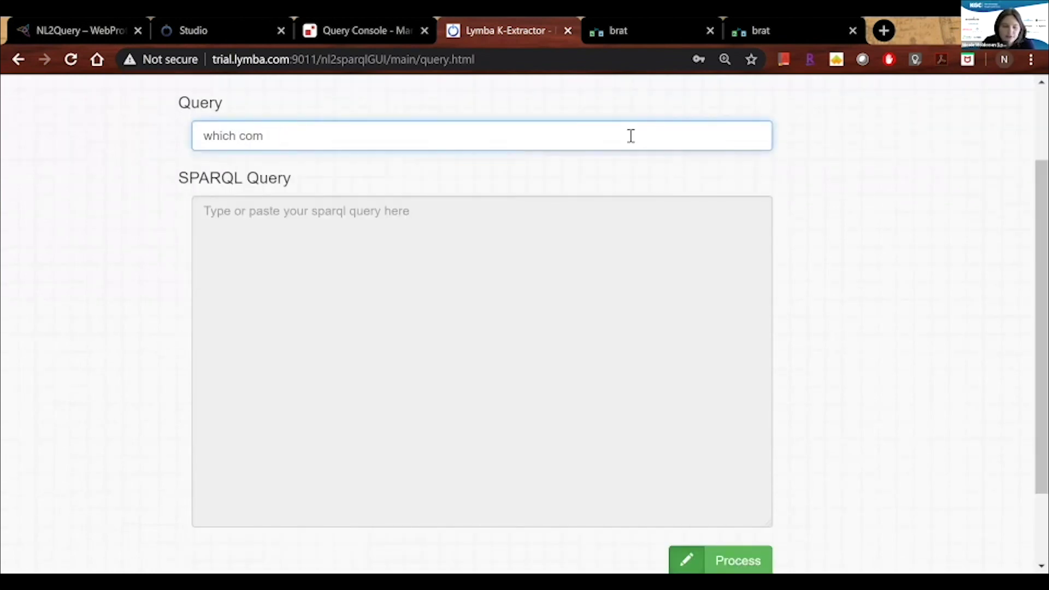
type("panies")
key("Down")
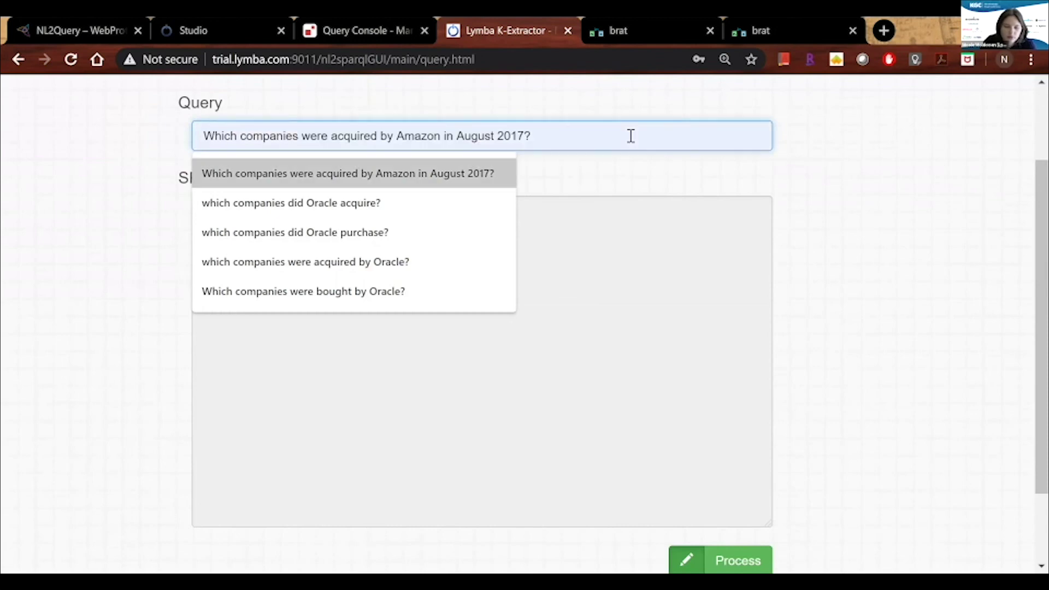
key("Down")
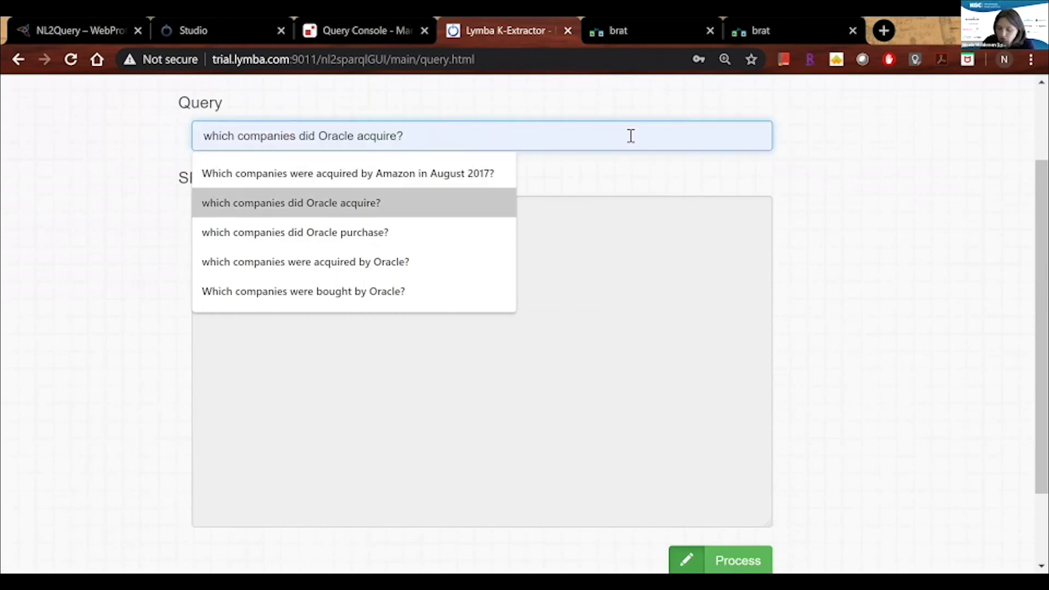
key("Down")
key("Down")
key("Return")
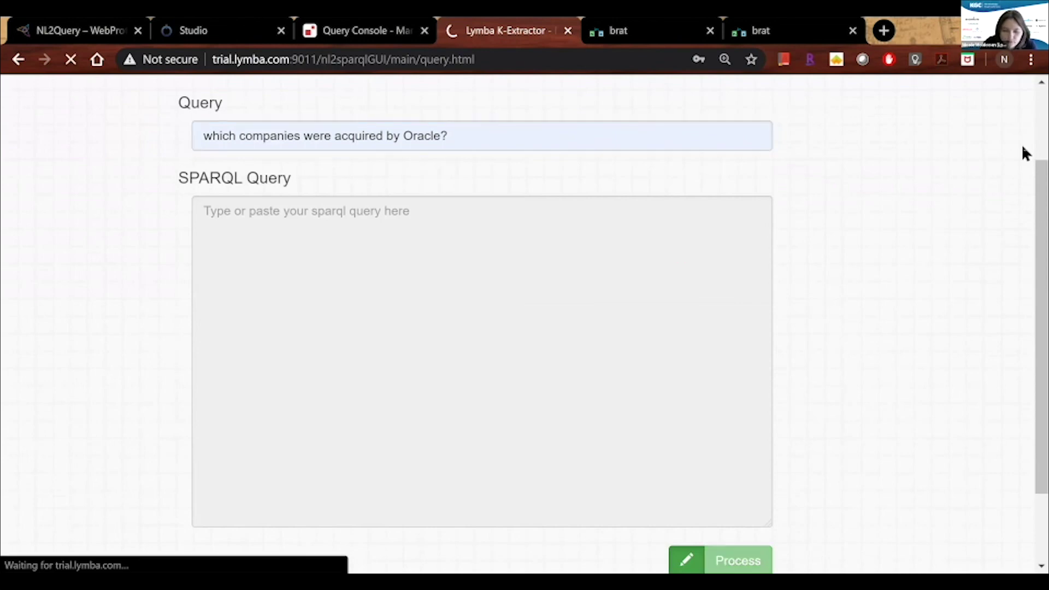
key("ctrl+minus")
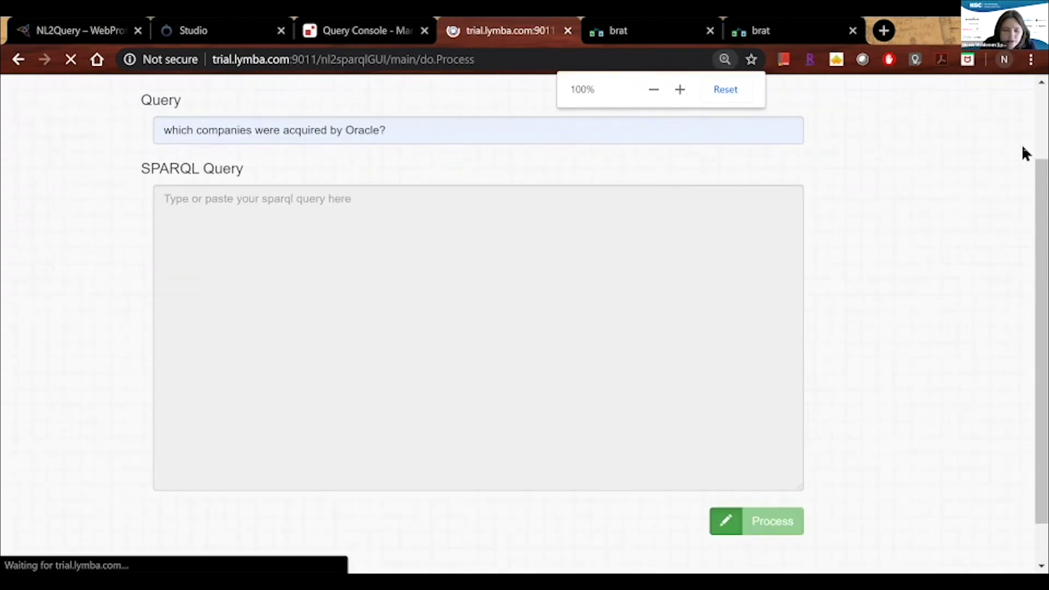
key("ctrl+minus")
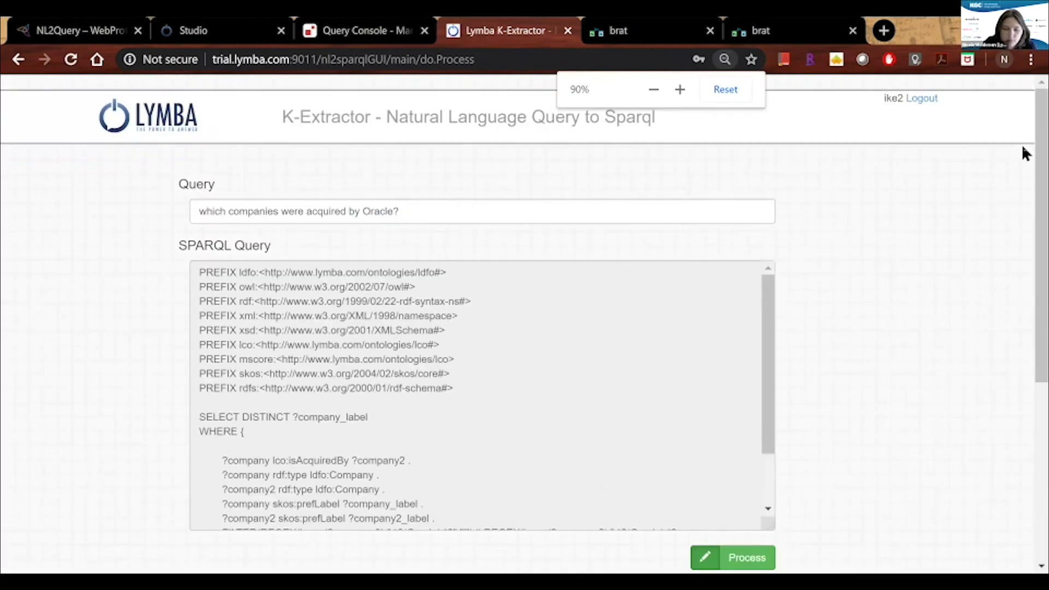
scroll(1021, 235, "down", 4)
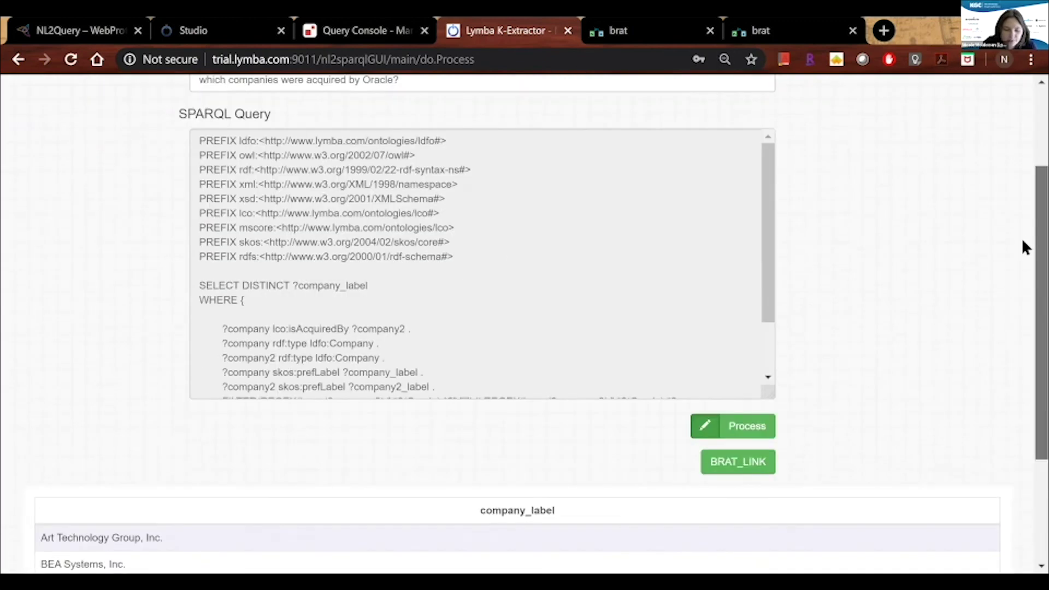
scroll(1017, 186, "up", 2)
scroll(1010, 201, "up", 1)
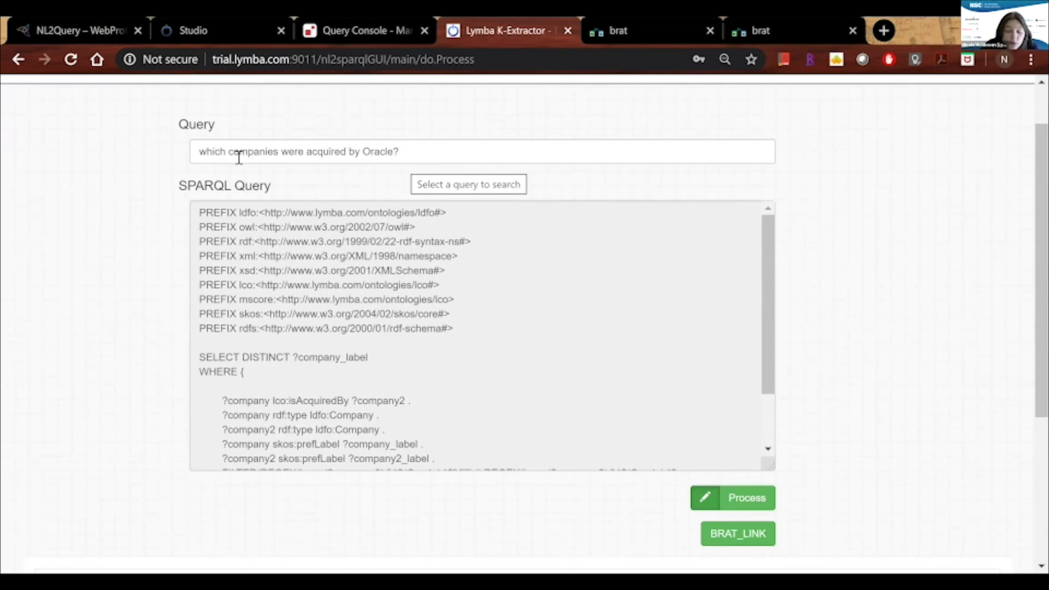
left_click_drag(196, 154, 469, 161)
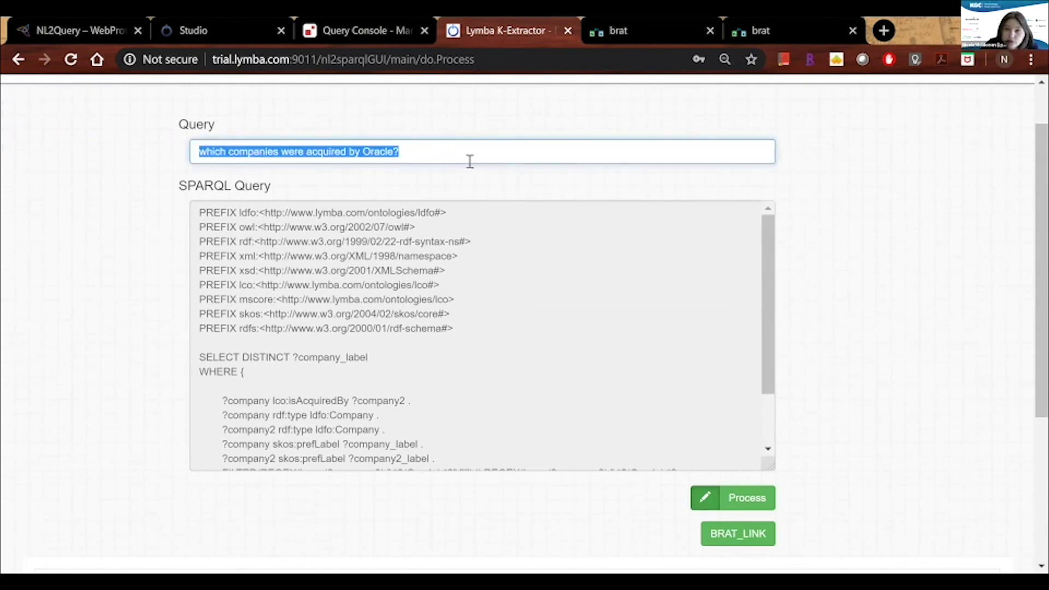
left_click(470, 161)
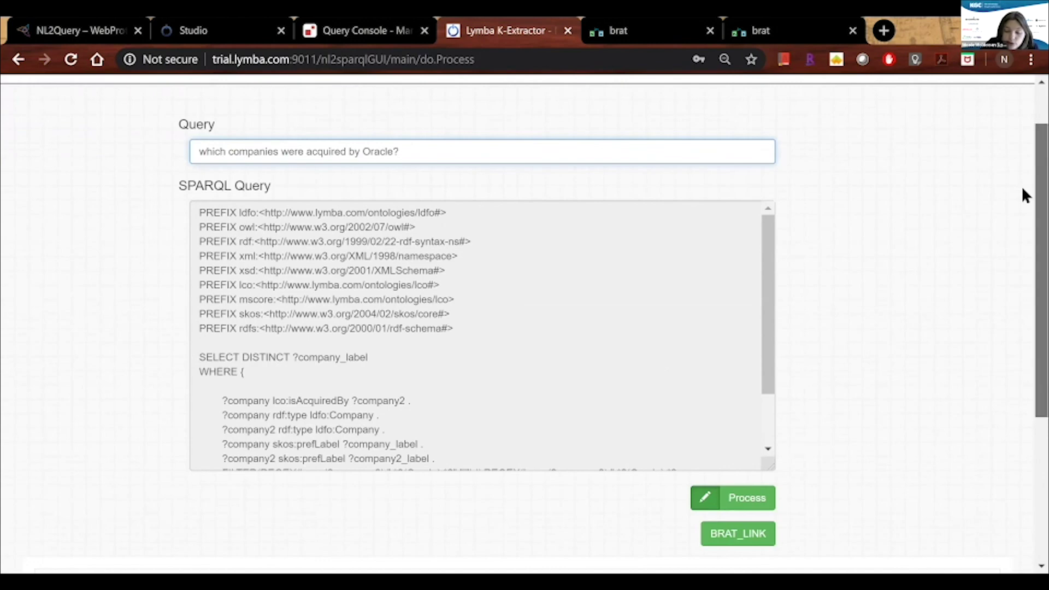
scroll(1021, 223, "down", 1)
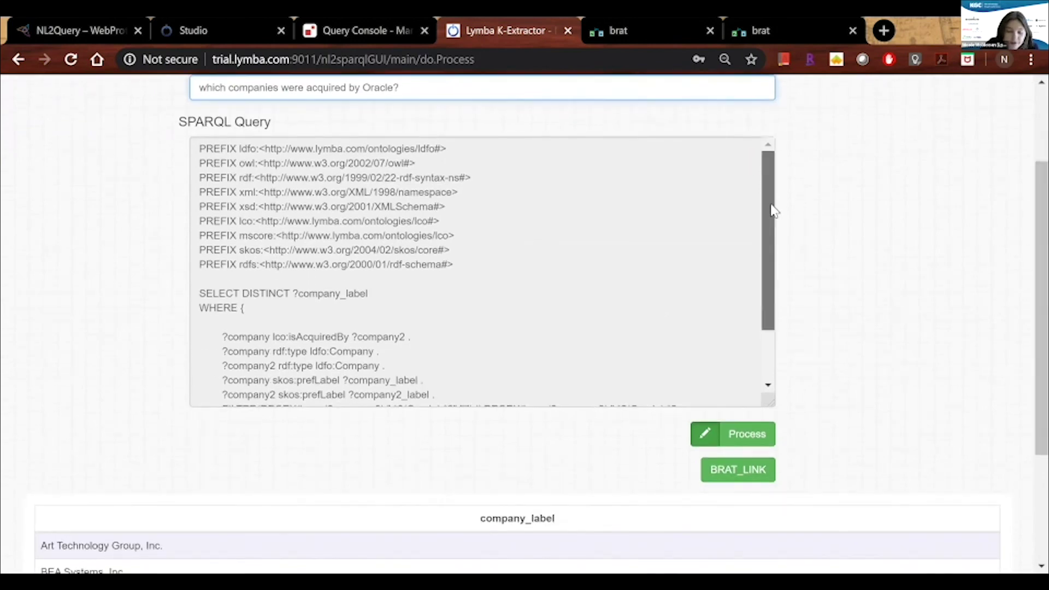
left_click_drag(766, 249, 765, 295)
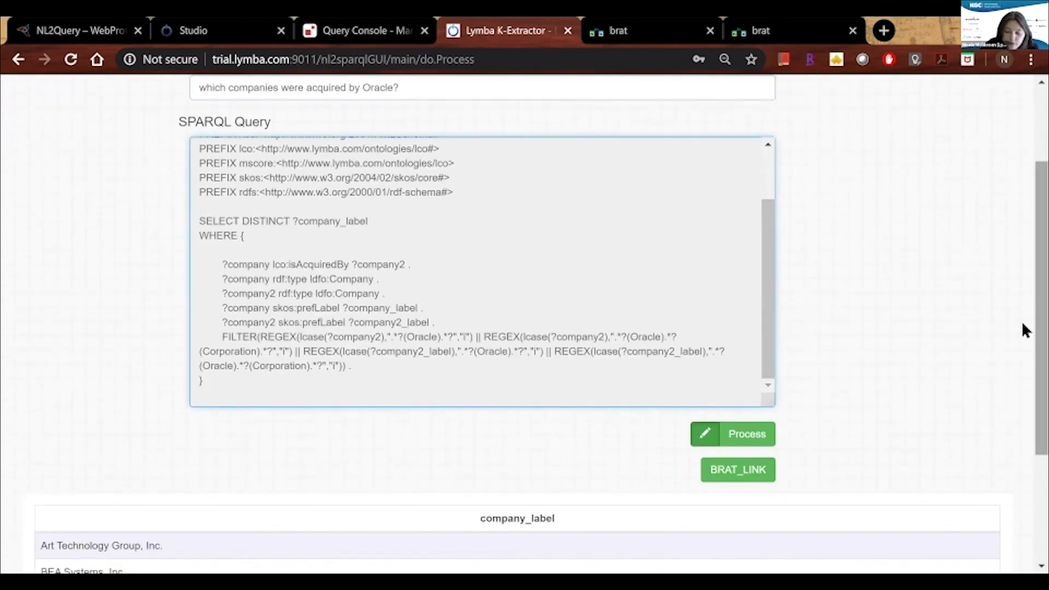
scroll(1021, 354, "down", 3)
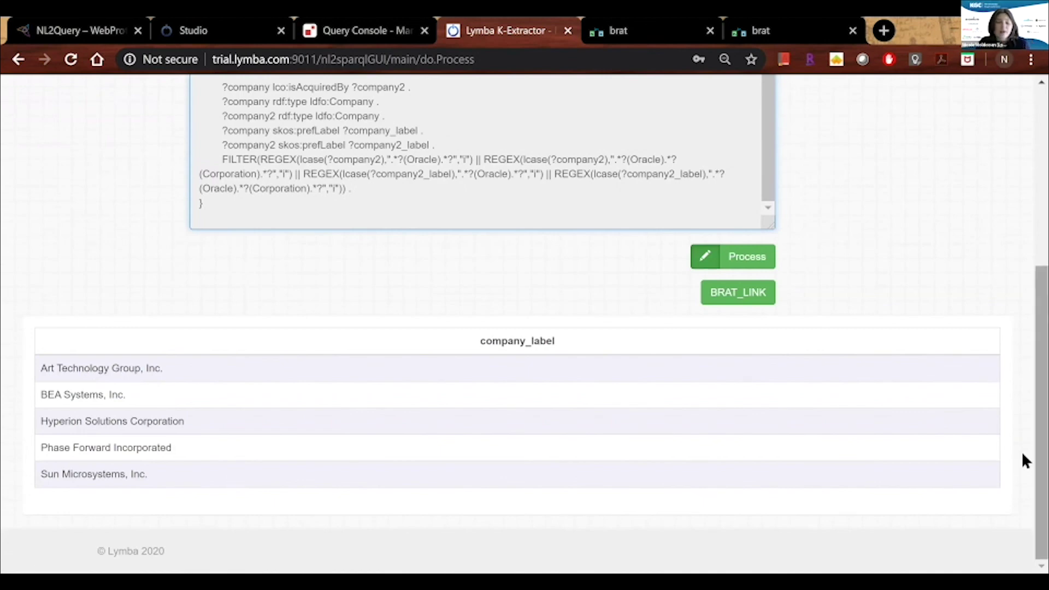
scroll(1023, 172, "up", 5)
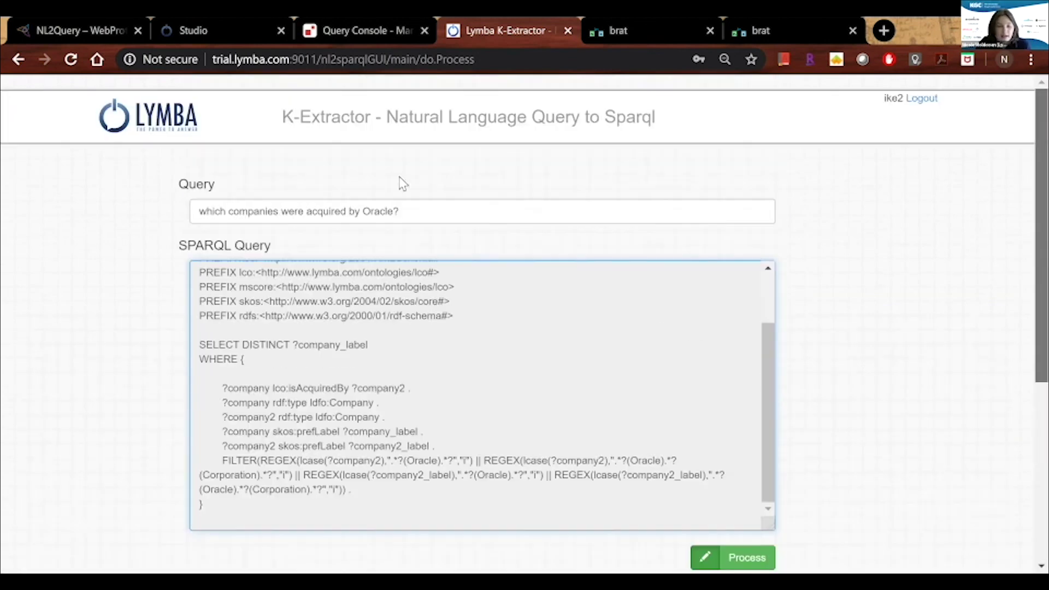
Replace the question with 'How many companies were acquired by Oracle?' and process it, returning 5
left_click_drag(400, 211, 196, 211)
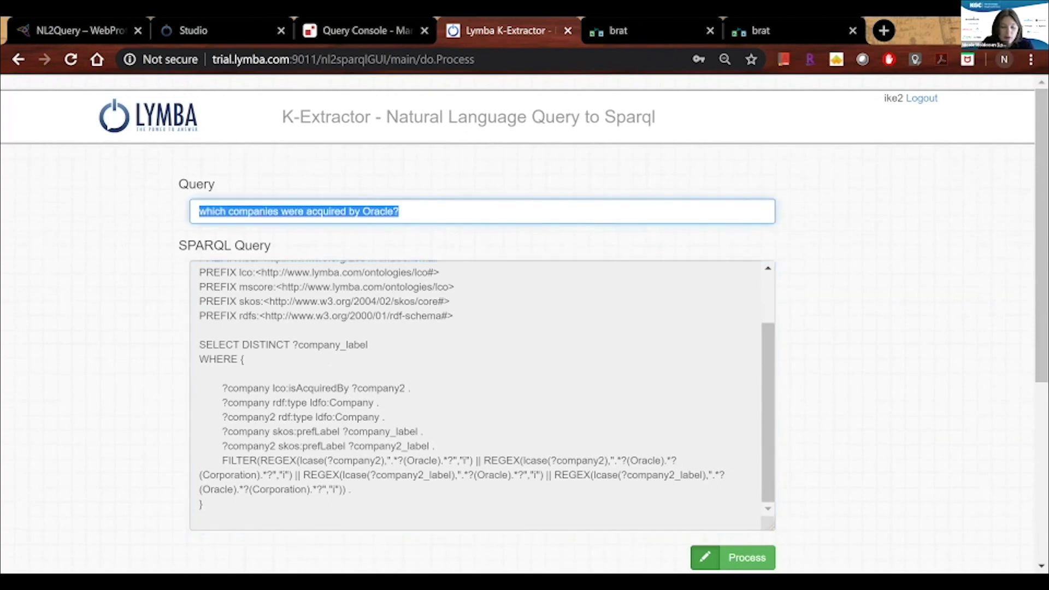
type("how many compa")
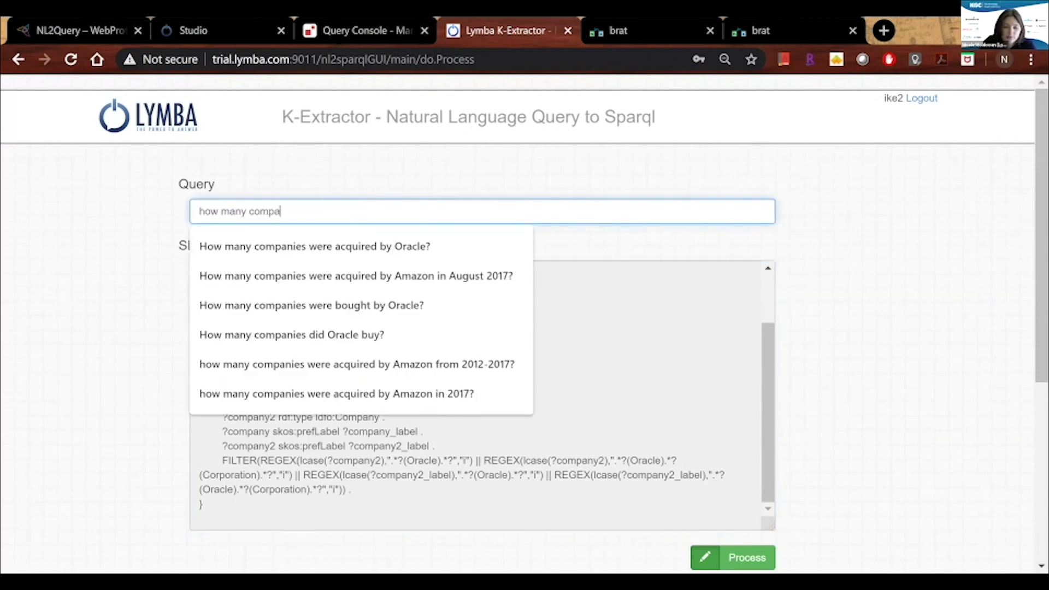
key("Down")
key("Return")
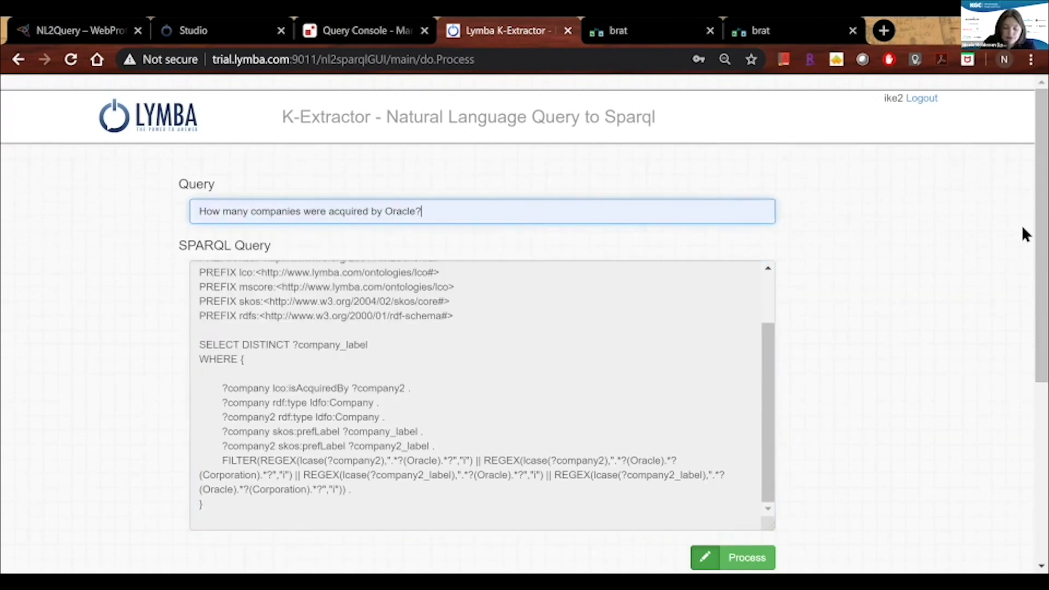
left_click_drag(1021, 224, 1022, 359)
left_click(749, 334)
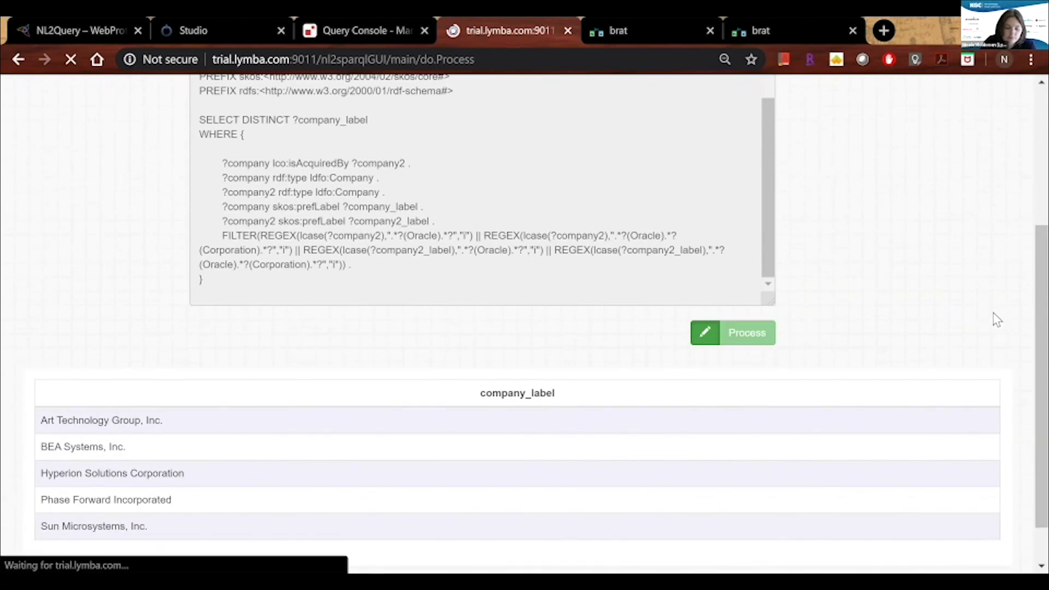
scroll(1021, 459, "down", 4)
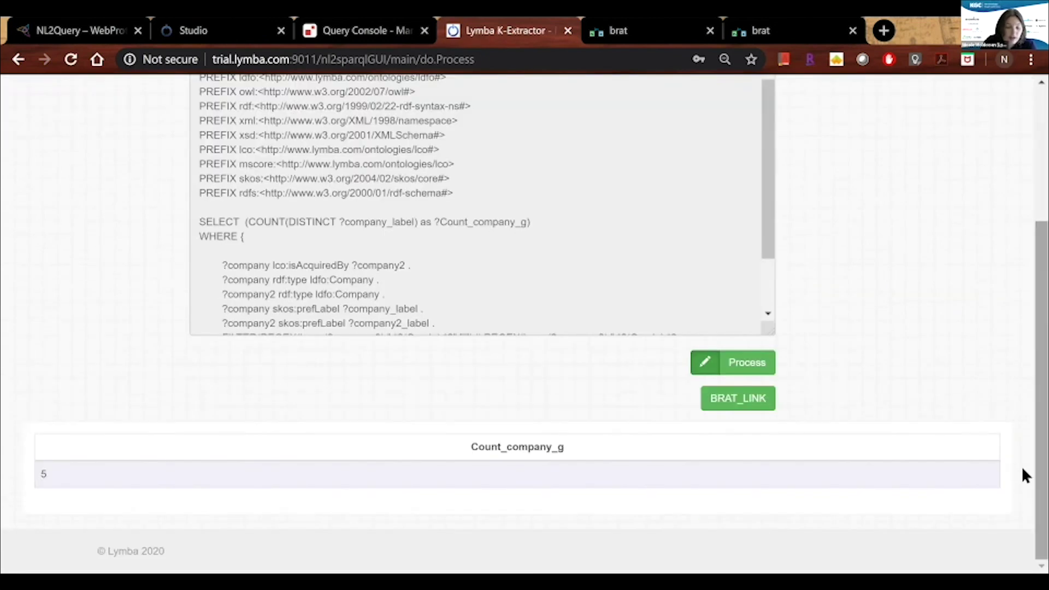